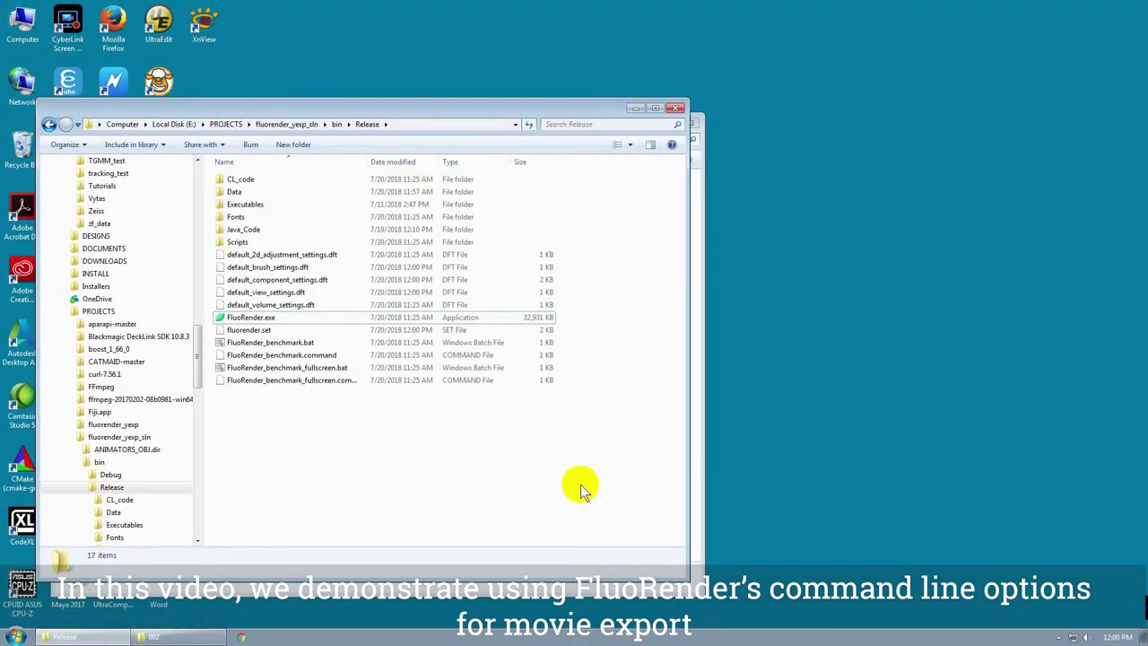
From Explorer's context menu, open a command window in the FluoRender Release folder.
shift+right_click(259, 402)
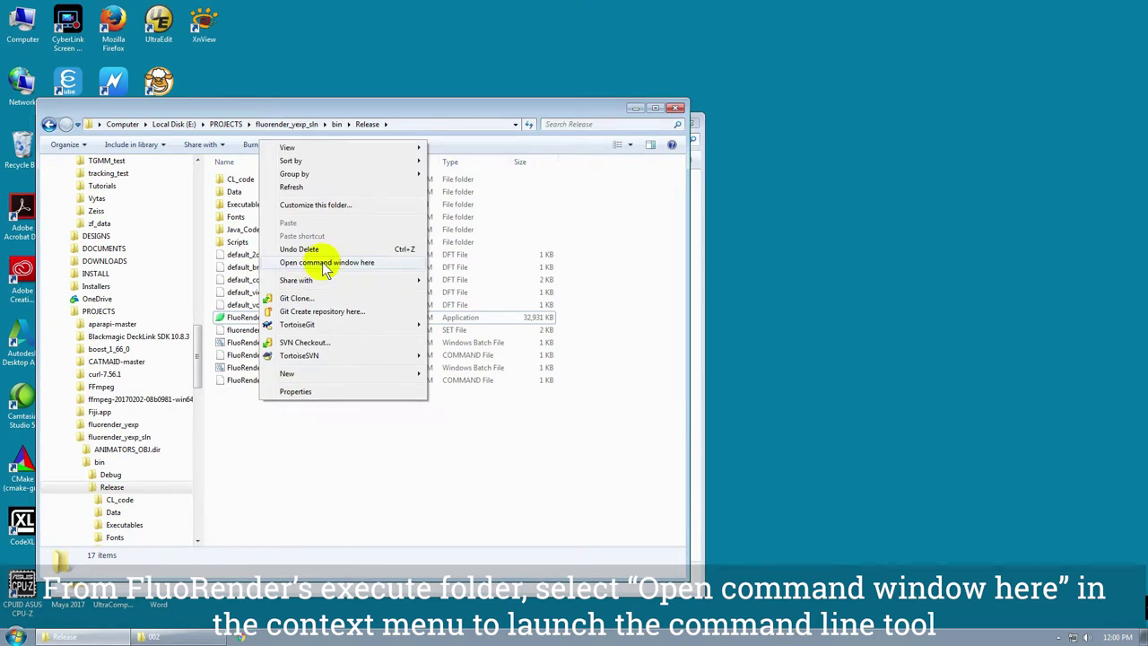
click(325, 263)
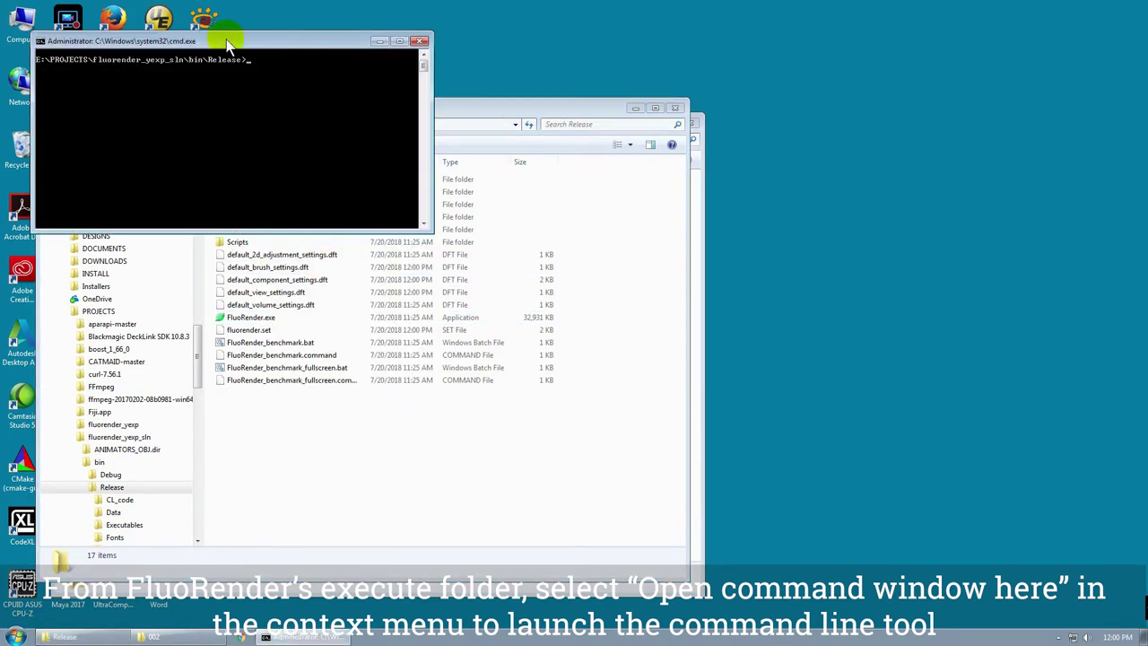
Place the console taller beside Explorer, then run FluoRender.exe once and close it.
drag(230, 41, 751, 85)
drag(774, 271, 813, 579)
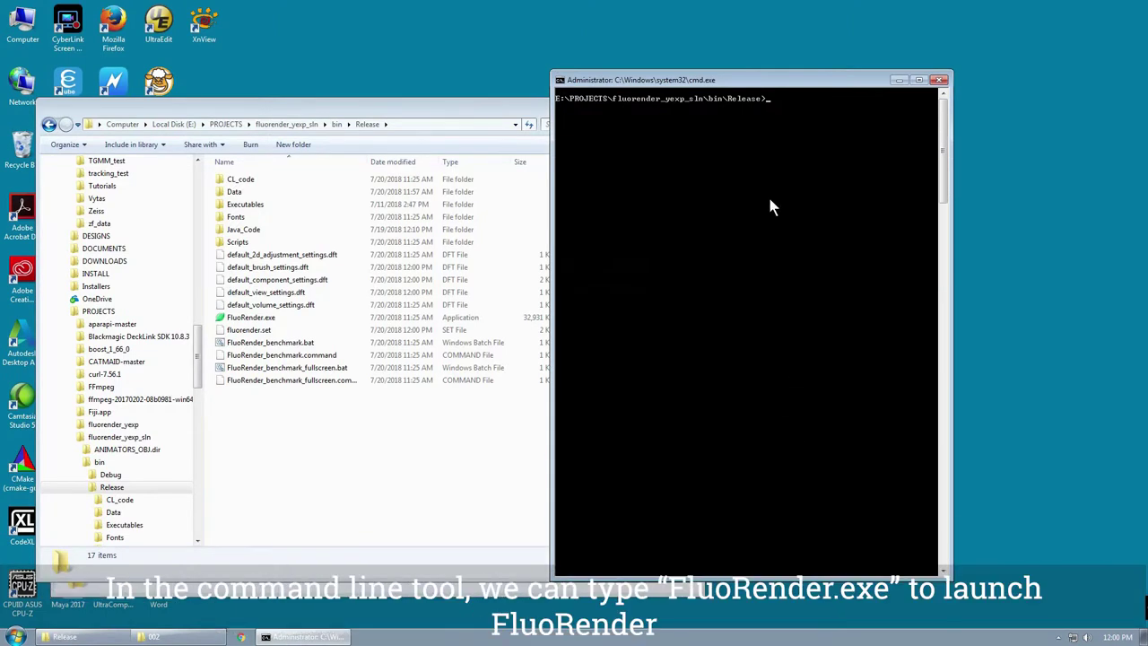
text(FluoRender.exe)
key(Return)
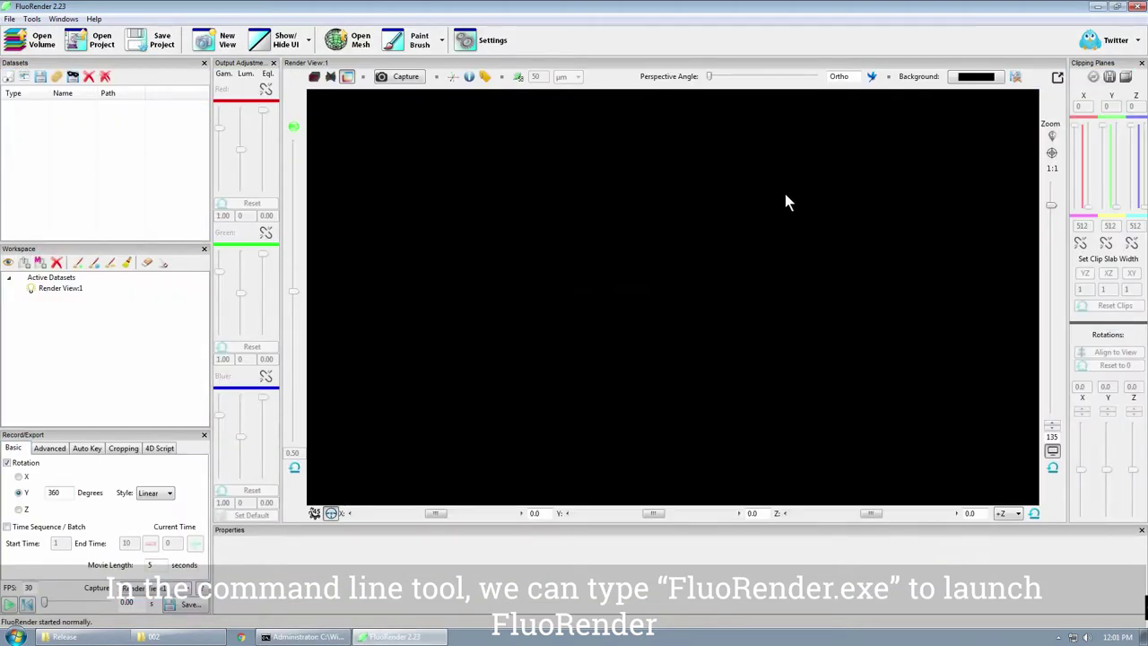
click(1136, 7)
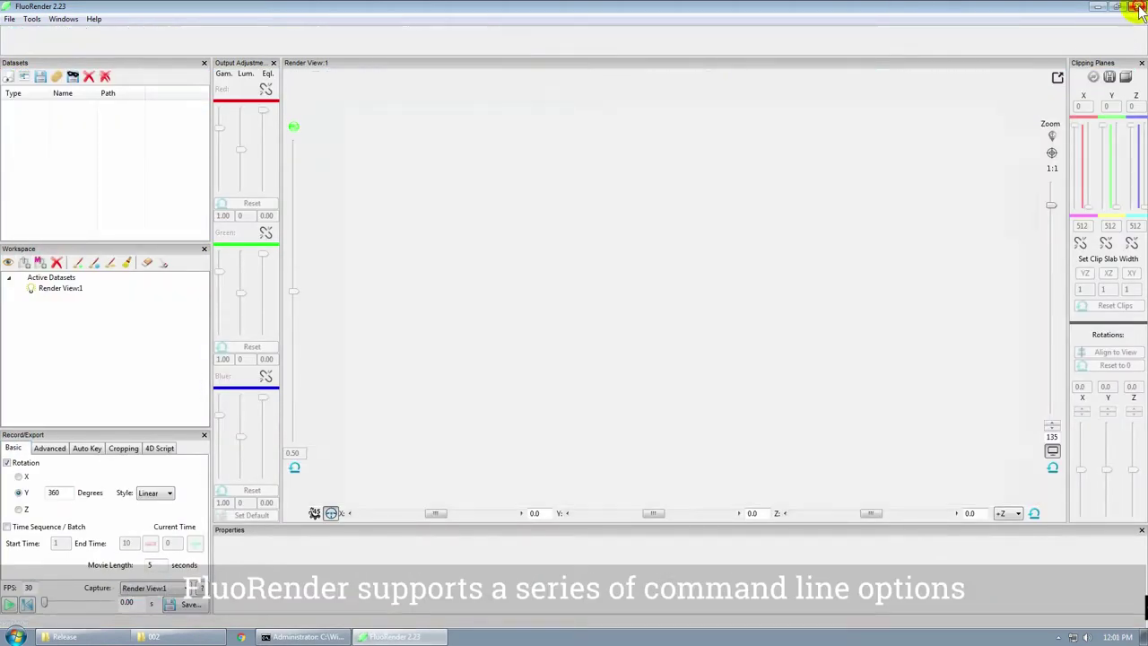
Run FluoRender.exe --usage to list its options, then restore a bare 'FluoRender.exe ' prompt.
key(Up)
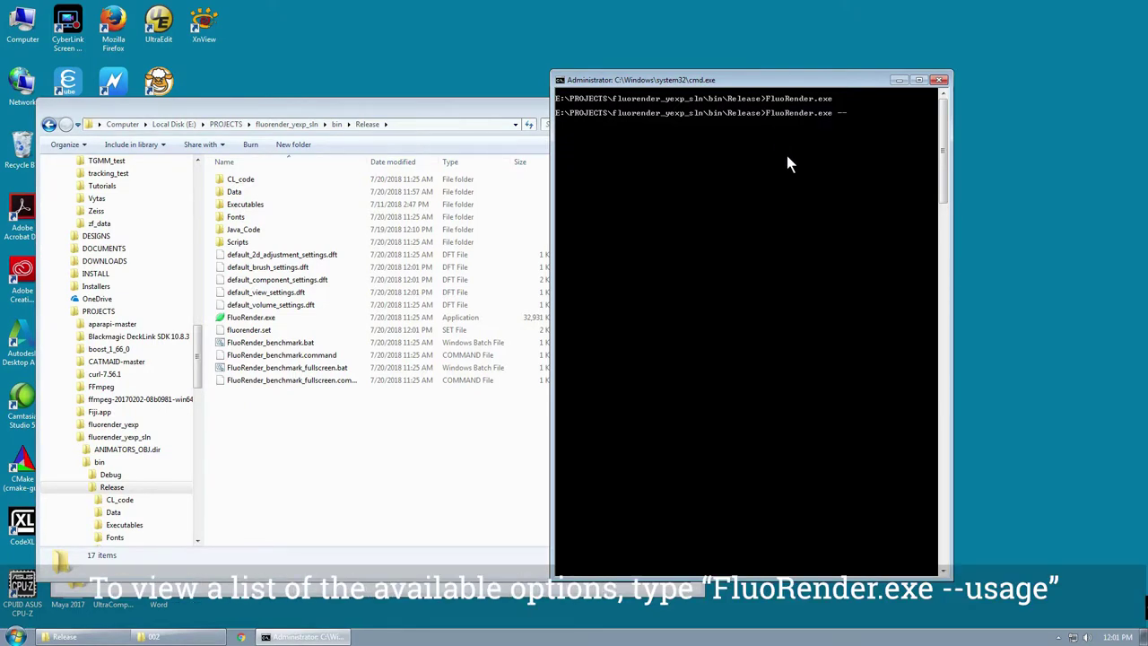
text(--usage)
key(Return)
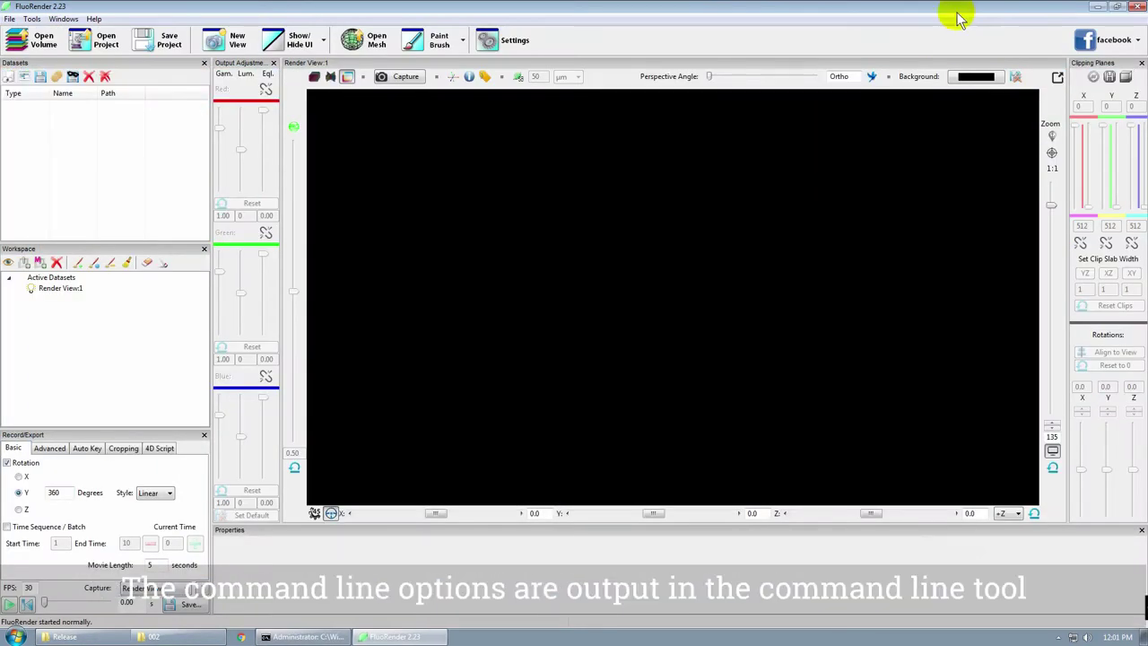
click(1135, 6)
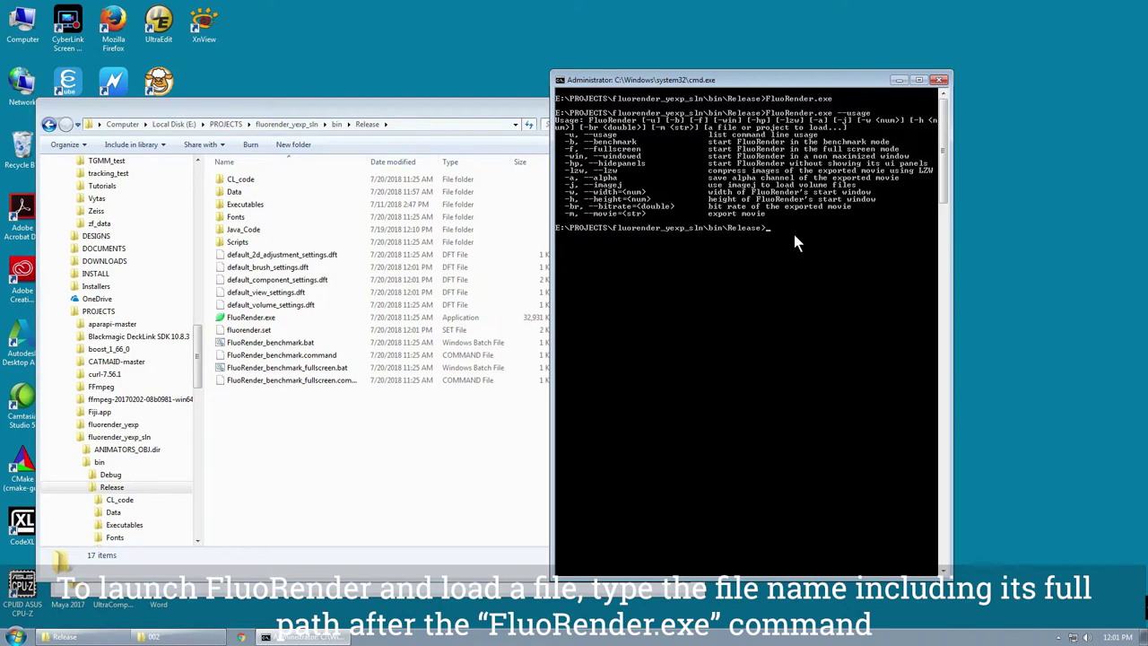
key(Up)
key(BackSpace)
key(BackSpace)
Copy the E:\DATA\002 path from Explorer and paste it after FluoRender.exe in the console.
click(157, 637)
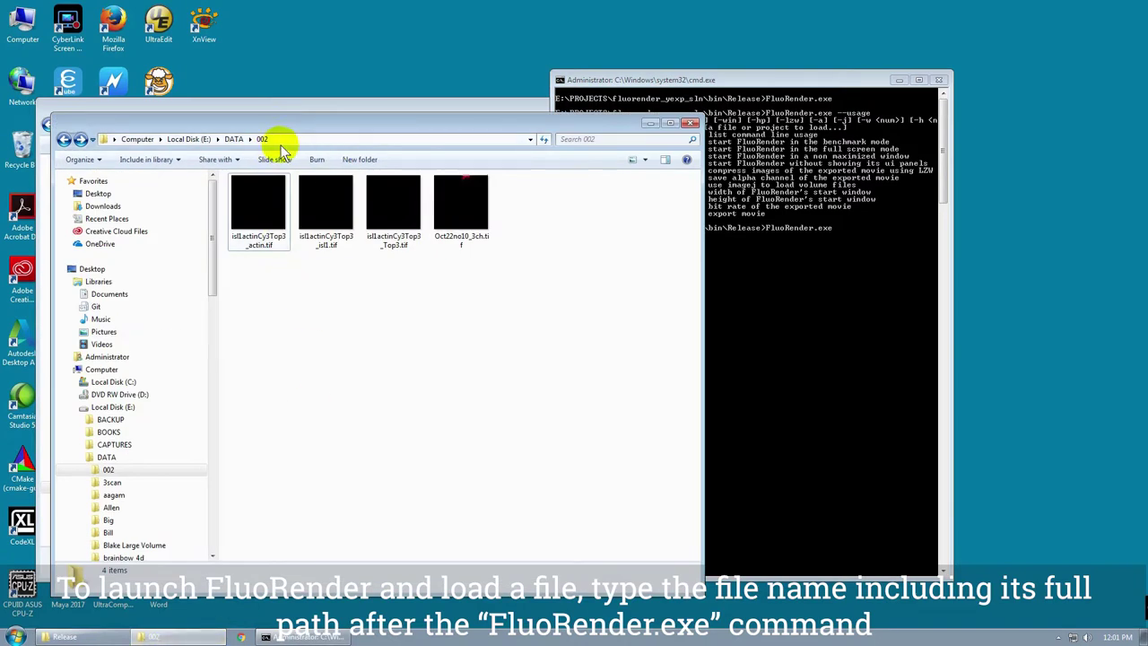
click(293, 140)
key(ctrl+c)
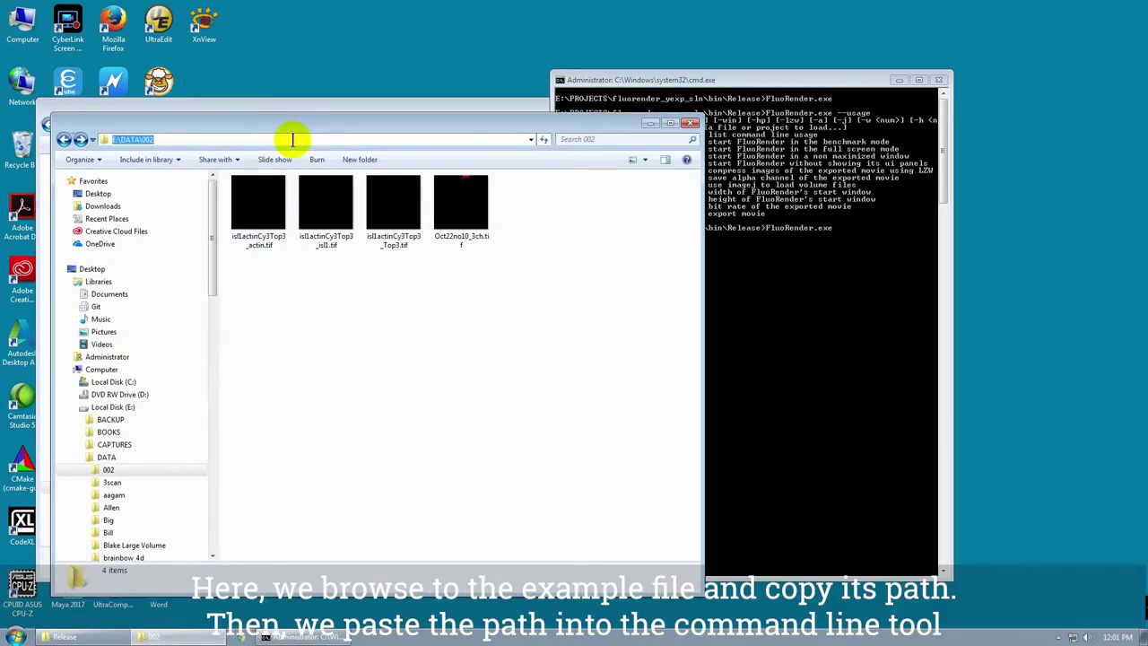
click(846, 234)
right_click(845, 229)
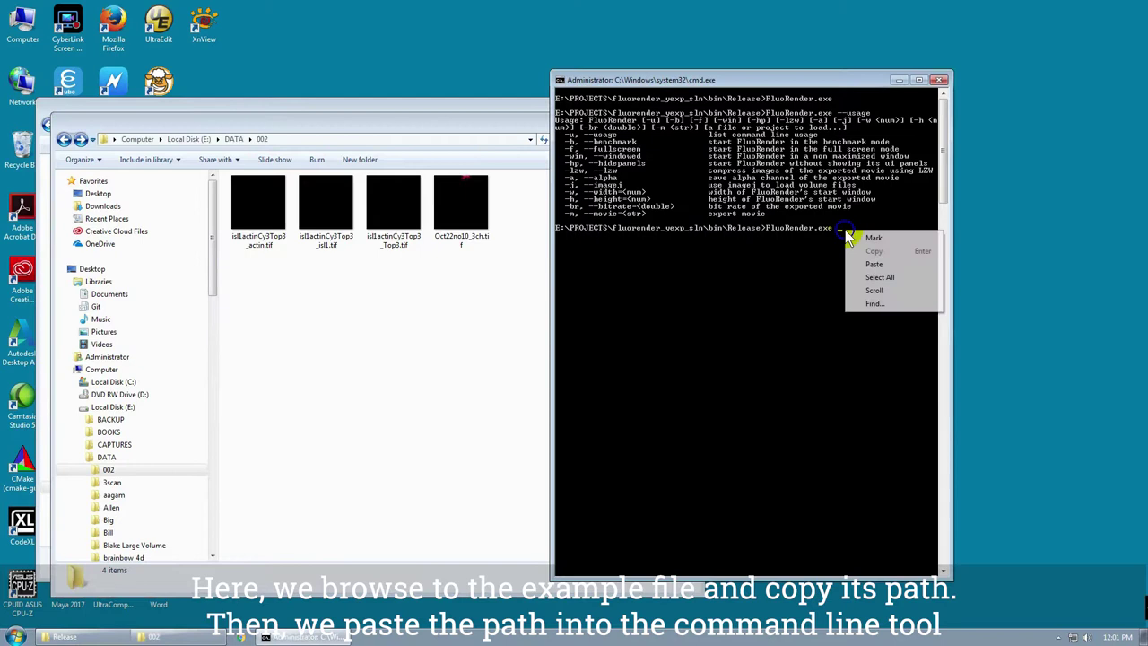
click(863, 263)
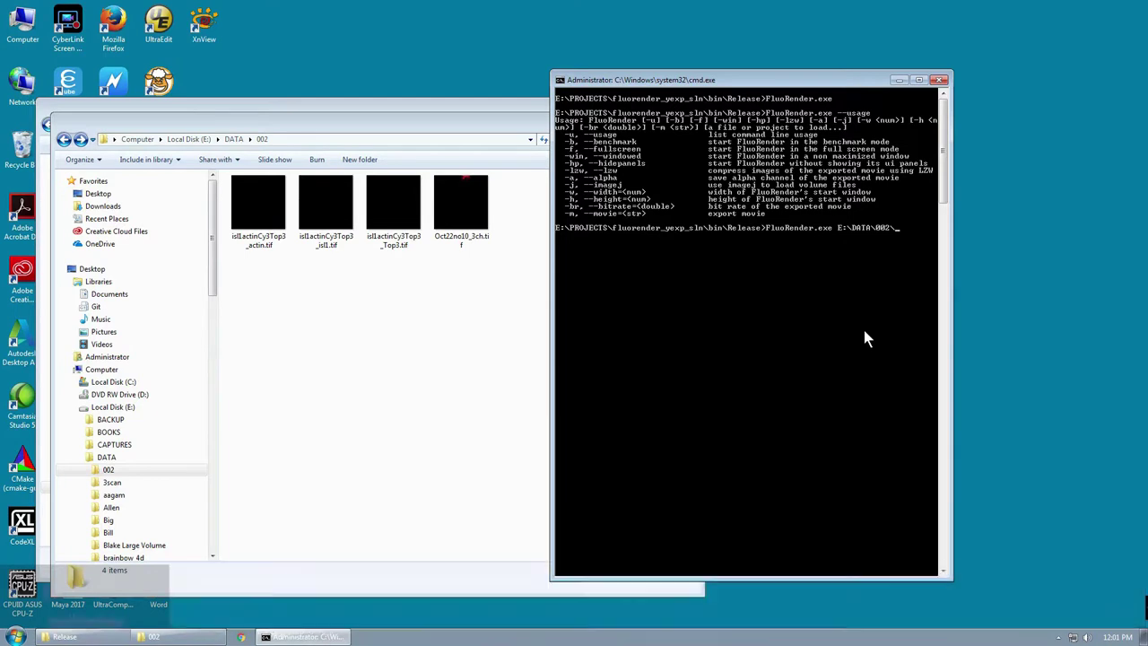
Complete isl1actinCy3Top3_actin.tif, run it, rotate the red volume, and close FluoRender.
text(is)
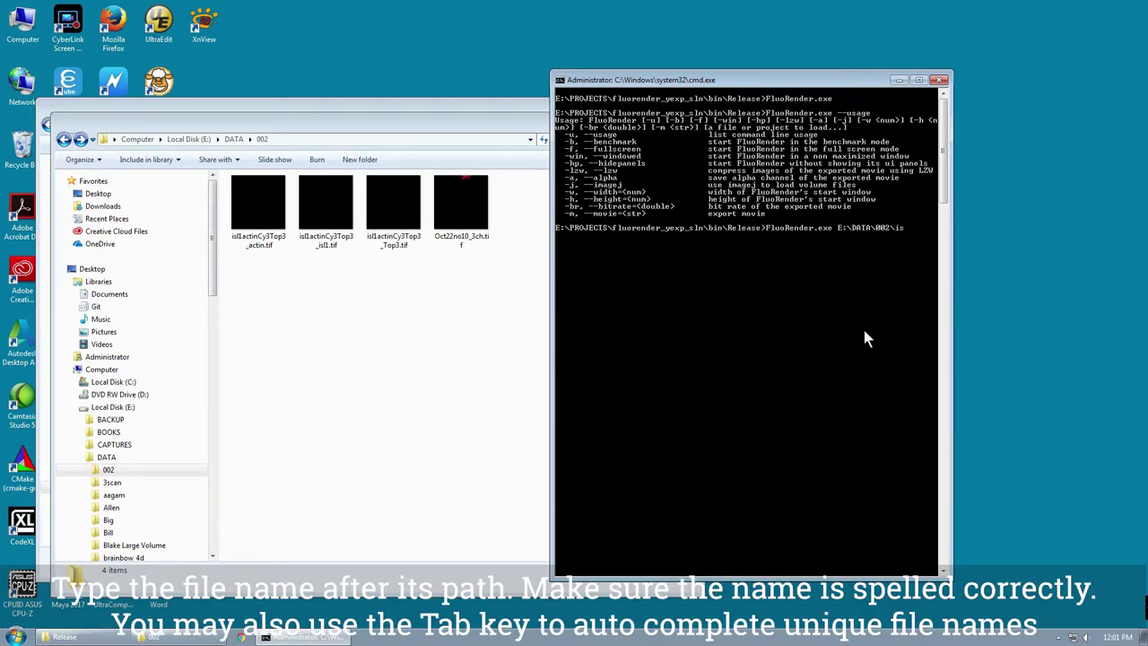
text(l1act)
key(Tab)
key(Return)
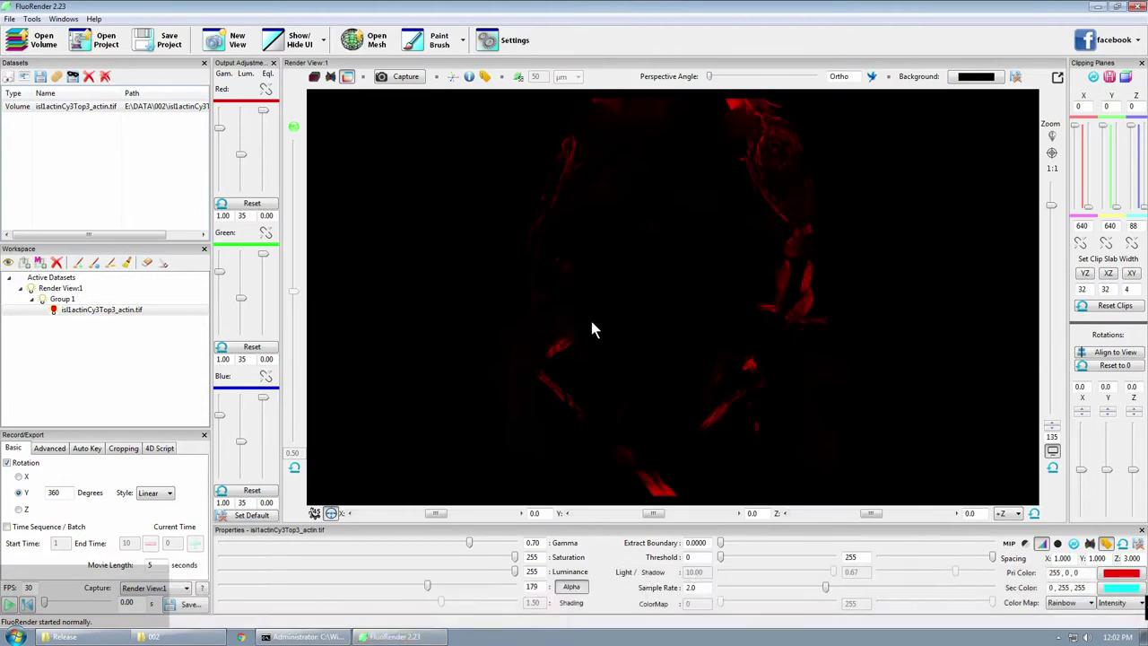
drag(799, 321, 556, 320)
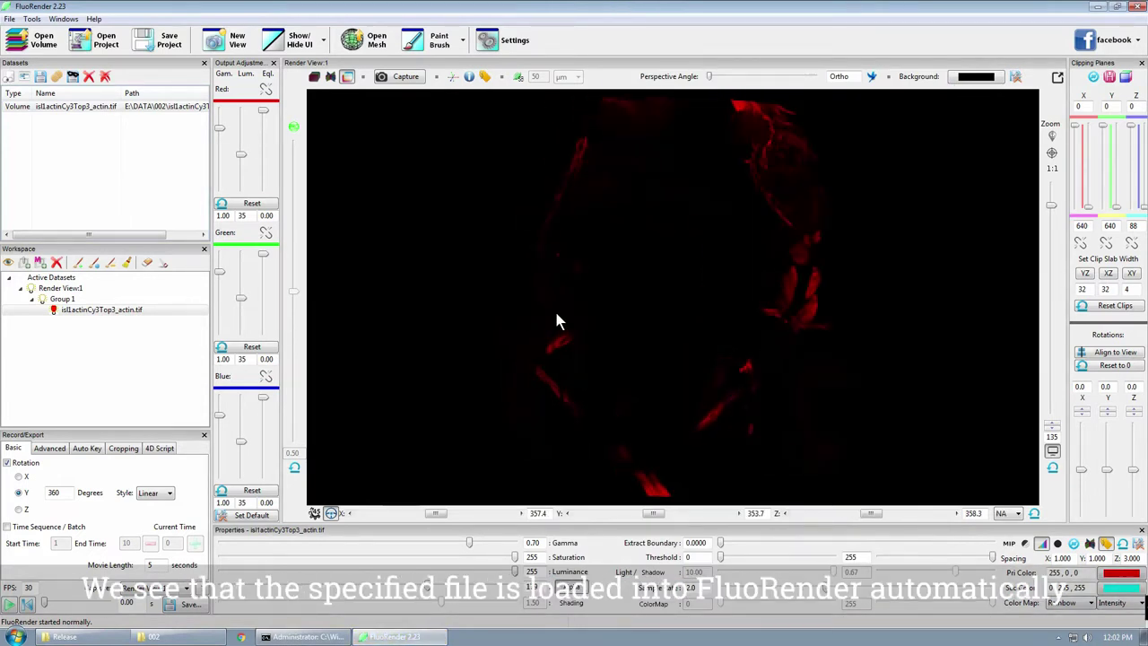
click(1135, 7)
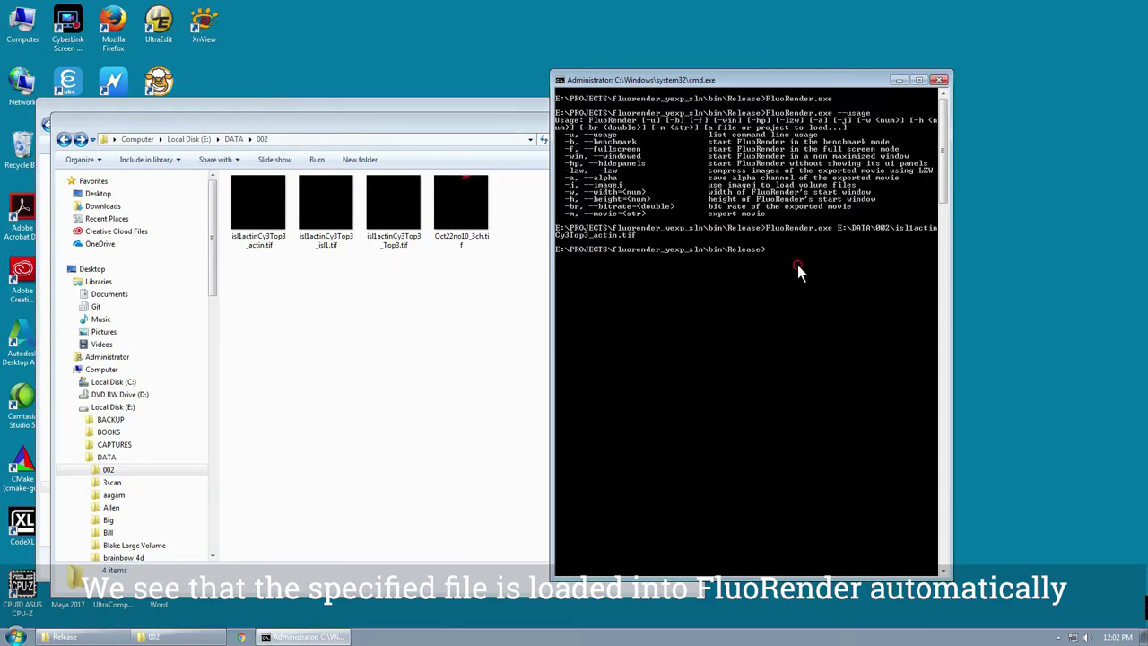
Recall the actin command and append E:\DATA\002\isl1actinCy3Top3_isl1.tif as a second file.
click(798, 267)
key(Up)
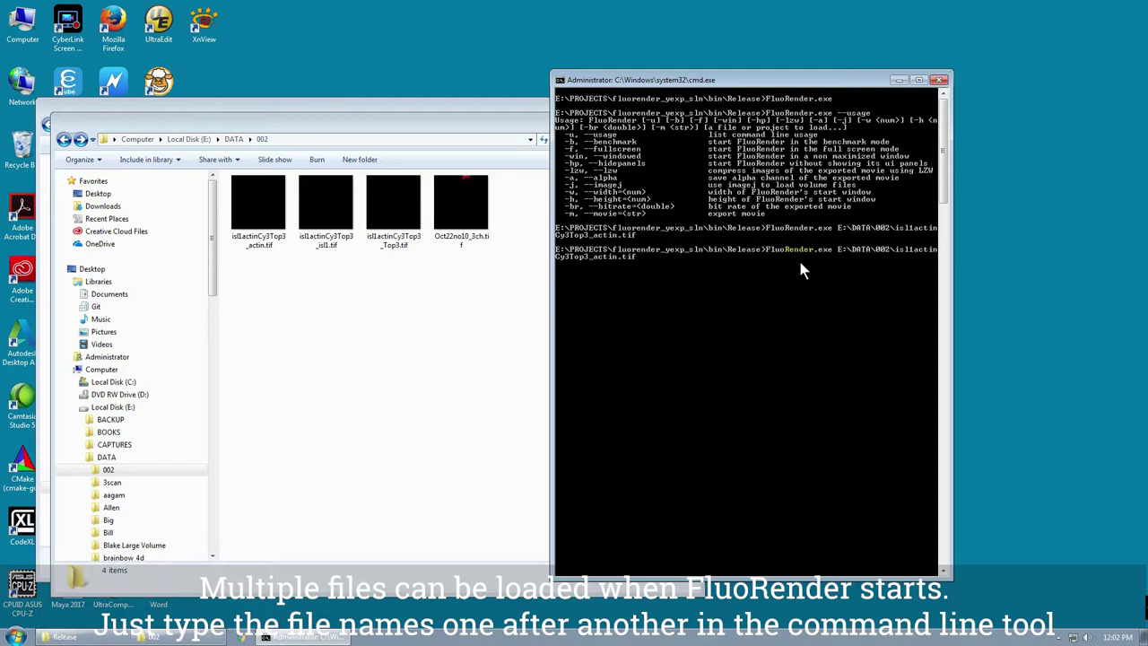
right_click(651, 257)
click(697, 298)
text(\DATA\002\)
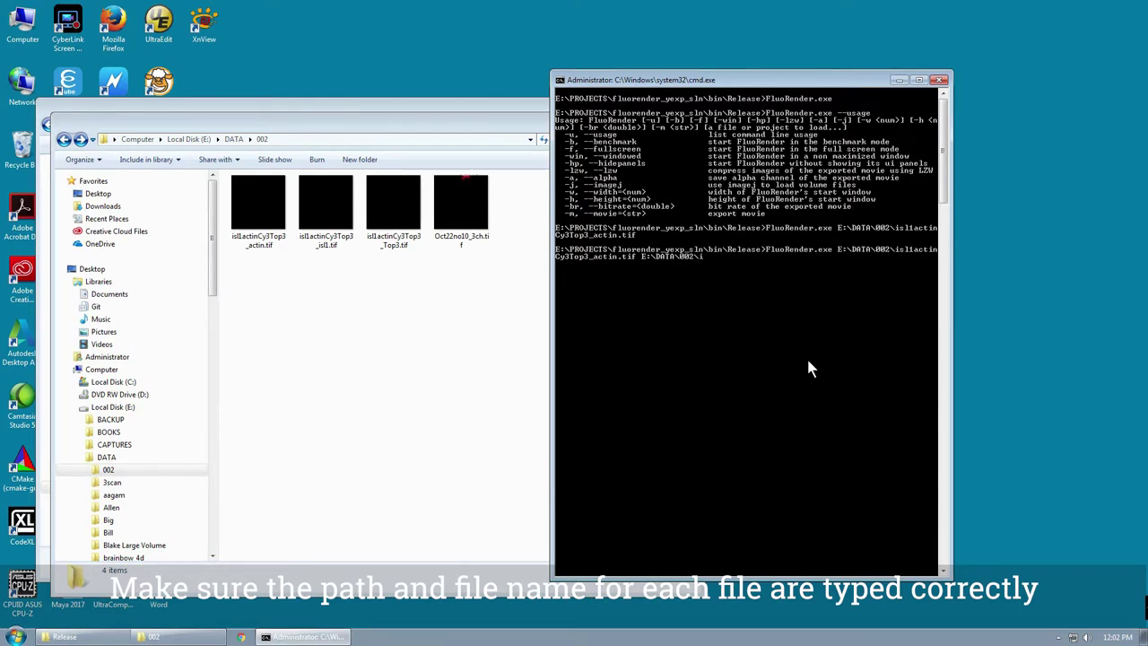
text(i)
key(Tab)
key(BackSpace)
key(BackSpace)
key(BackSpace)
key(BackSpace)
key(BackSpace)
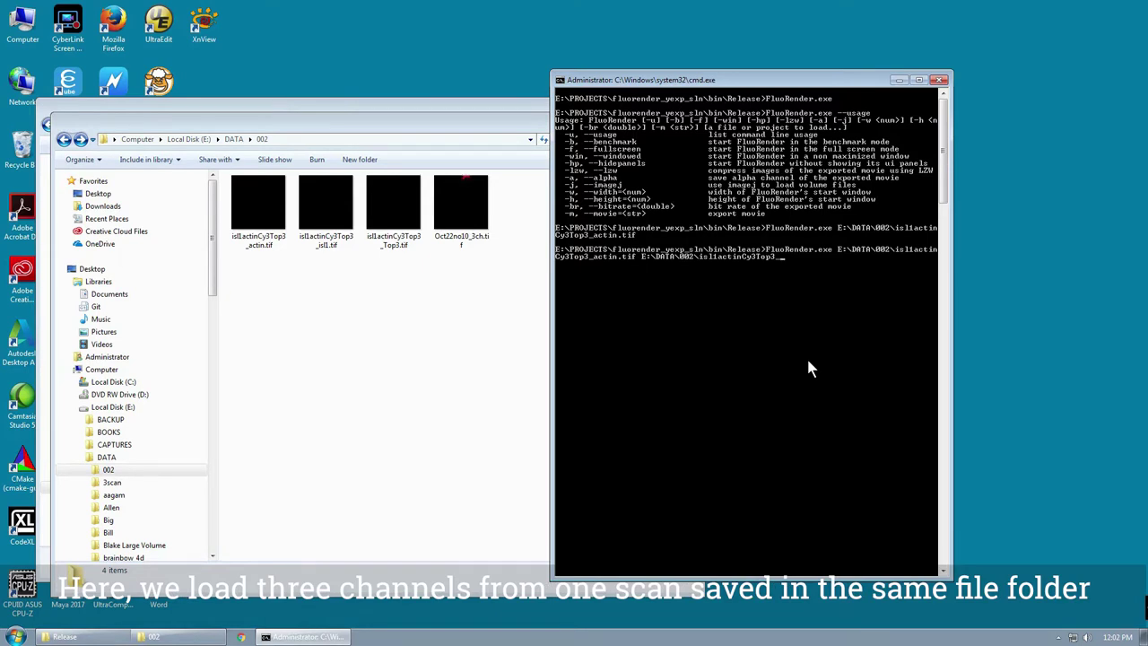
text(isl)
key(Tab)
Append isl1actinCy3Top3_Top3.tif as a third file, run it, inspect the three channels, and close.
right_click(834, 262)
click(863, 297)
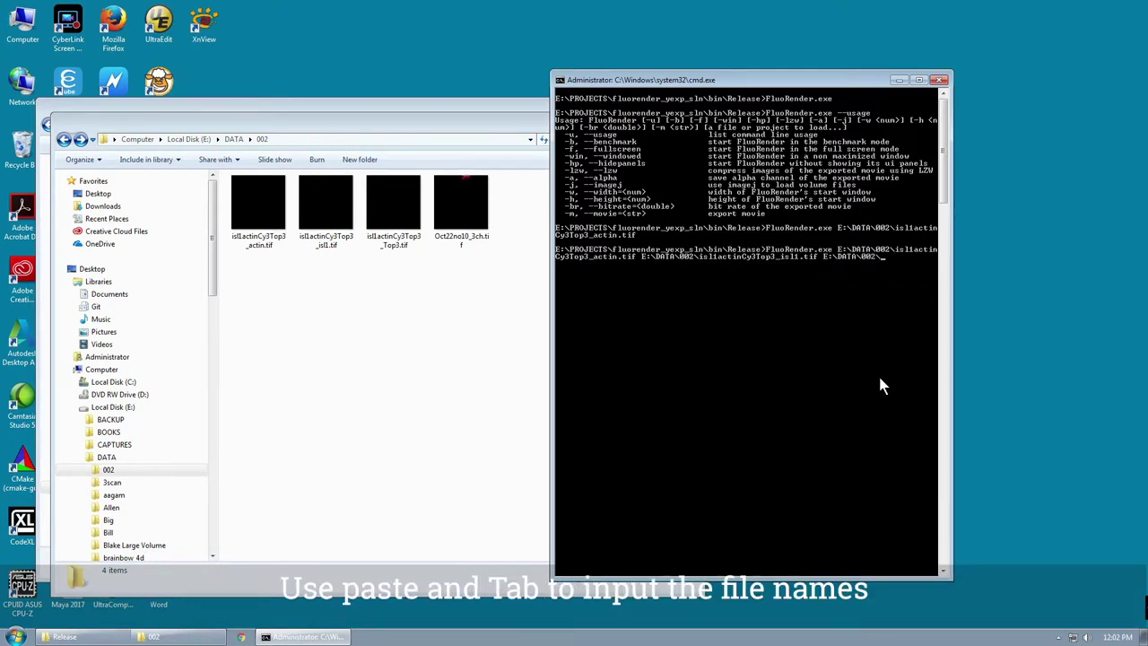
text(i)
key(Tab)
key(BackSpace)
key(BackSpace)
key(BackSpace)
key(BackSpace)
key(BackSpace)
text(T)
key(Tab)
key(Return)
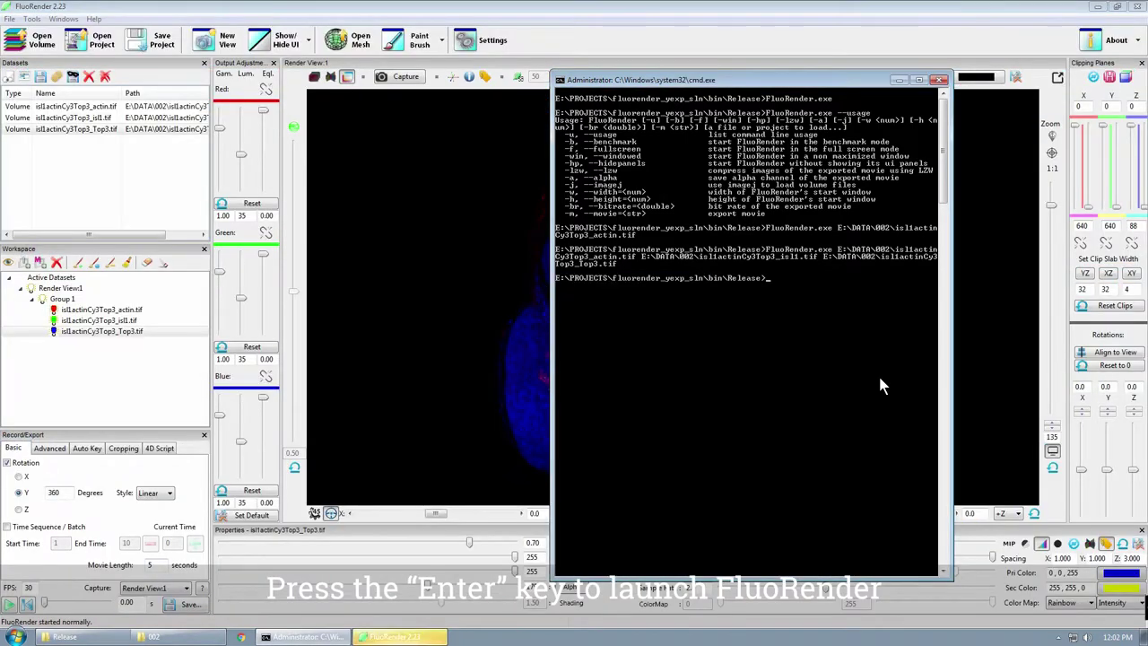
click(538, 7)
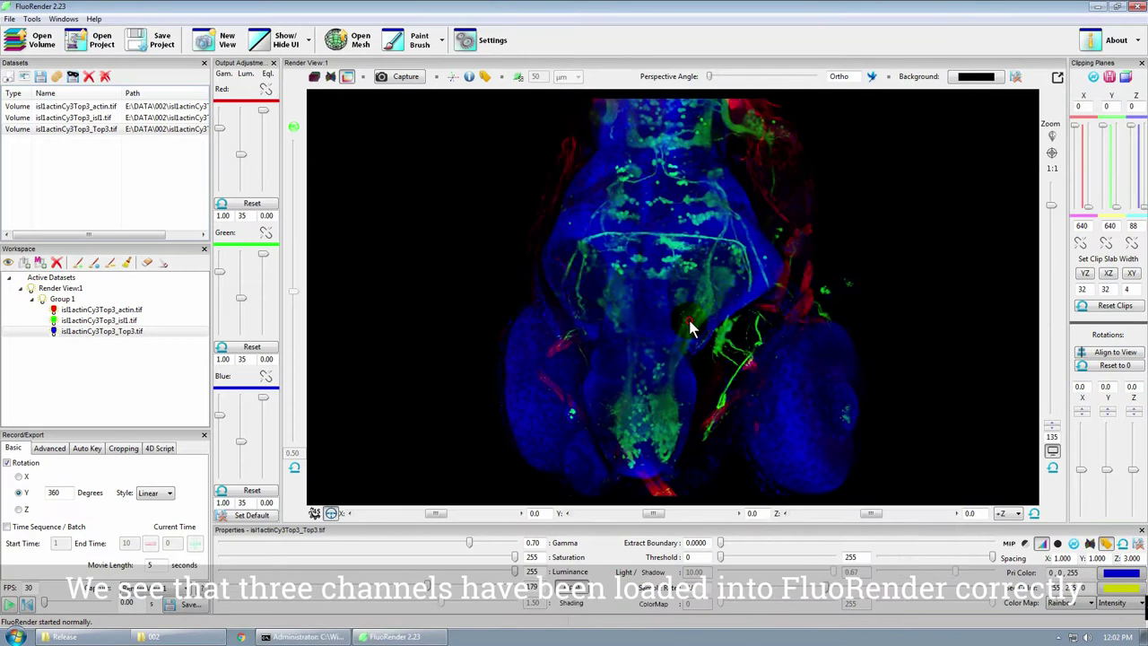
mouse_move(690, 327)
mouse_down()
mouse_move(586, 314)
mouse_move(745, 323)
mouse_move(718, 337)
mouse_move(691, 331)
mouse_up()
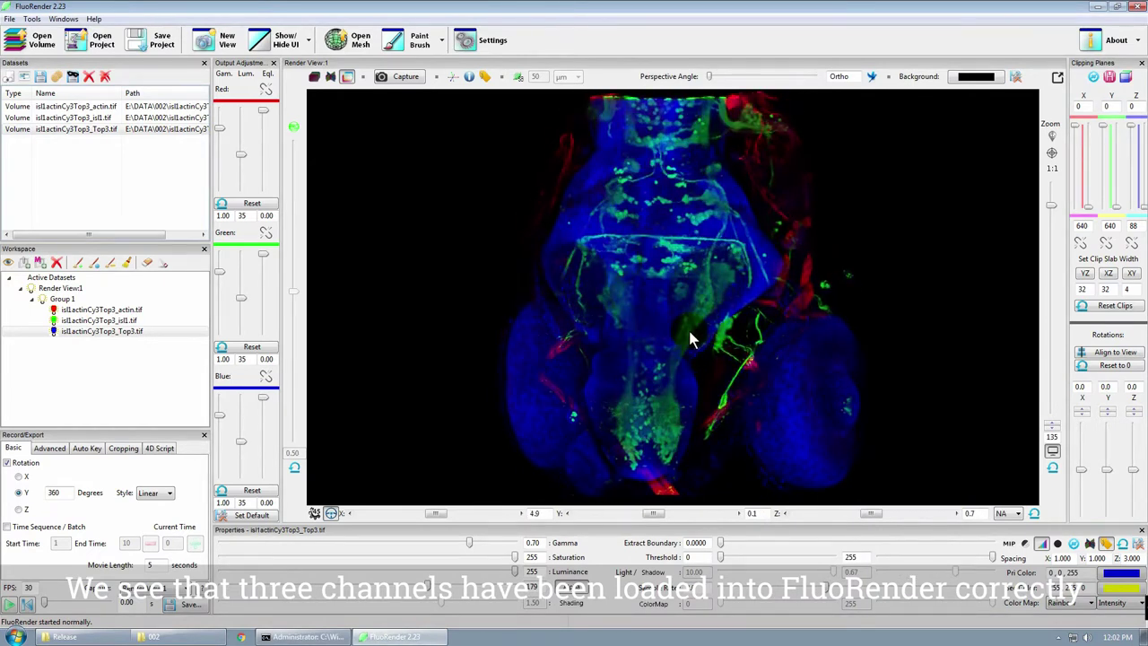
click(1137, 6)
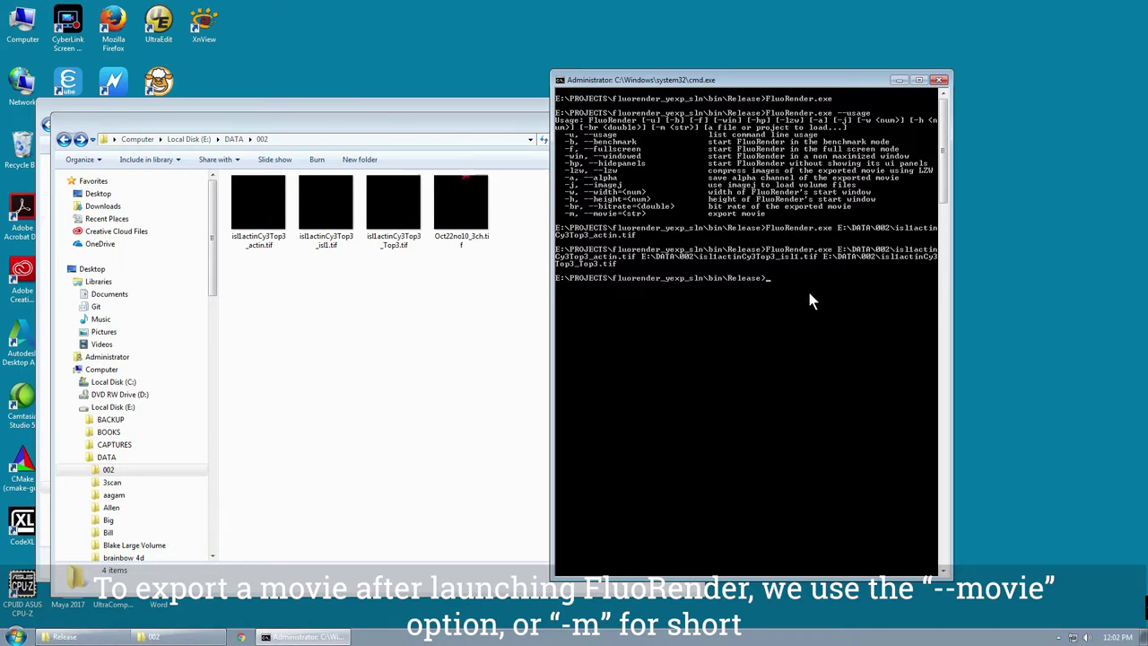
Add -m E:\DATA\002\test_mov.mov -br 20 to the three-file command, export, then close FluoRender.
key(Up)
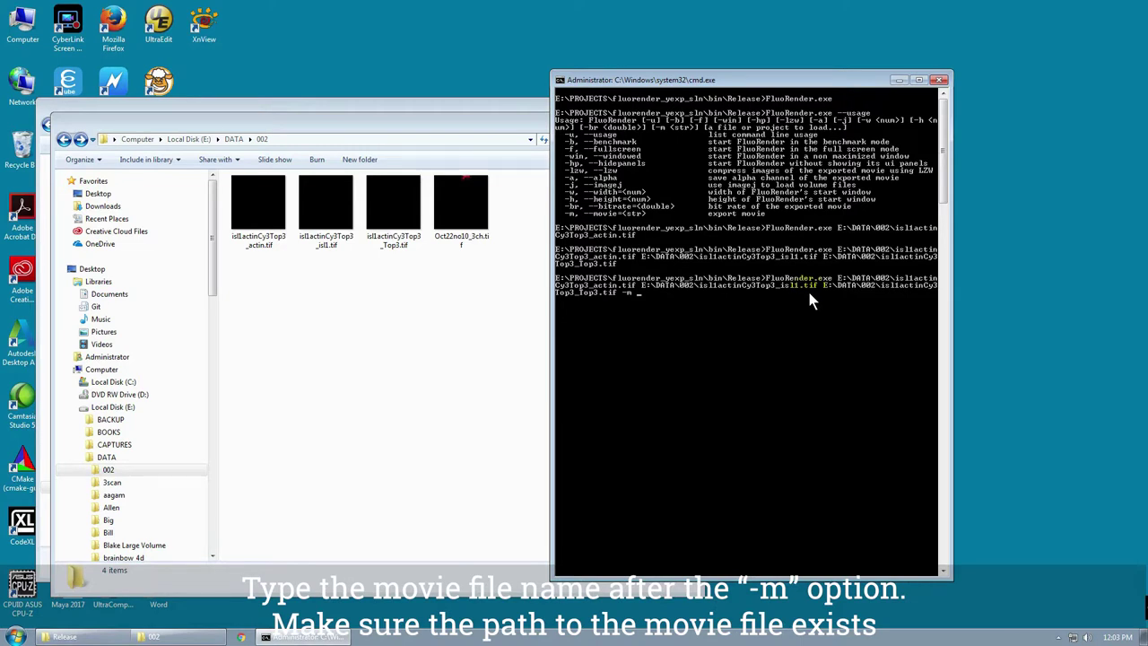
right_click(642, 294)
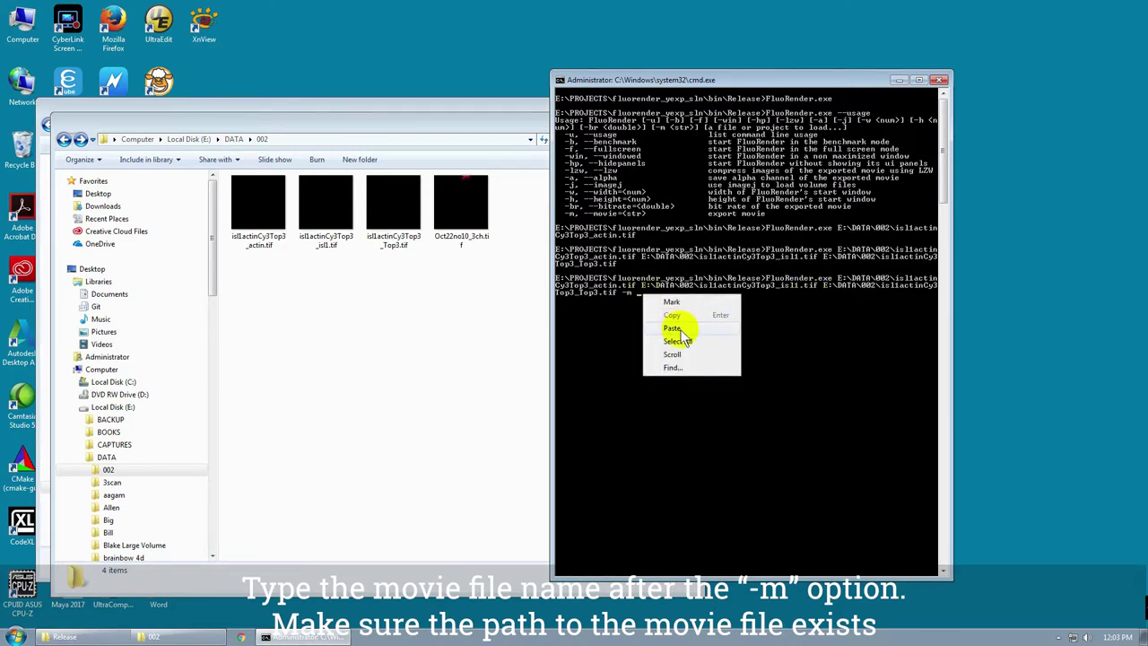
click(679, 328)
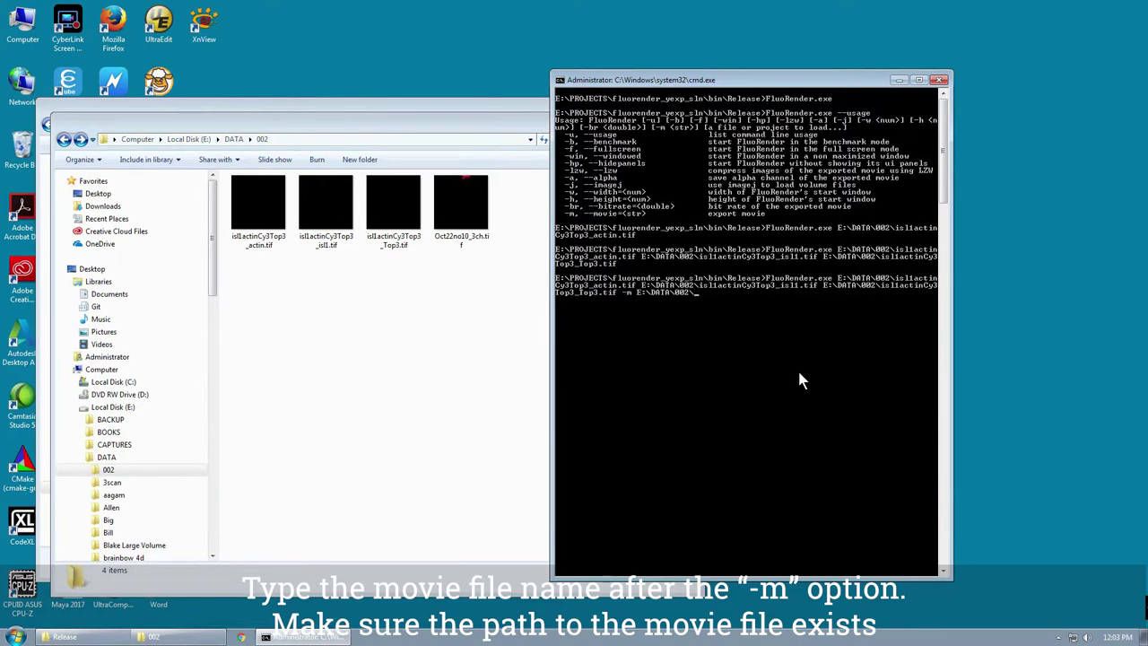
text(est)
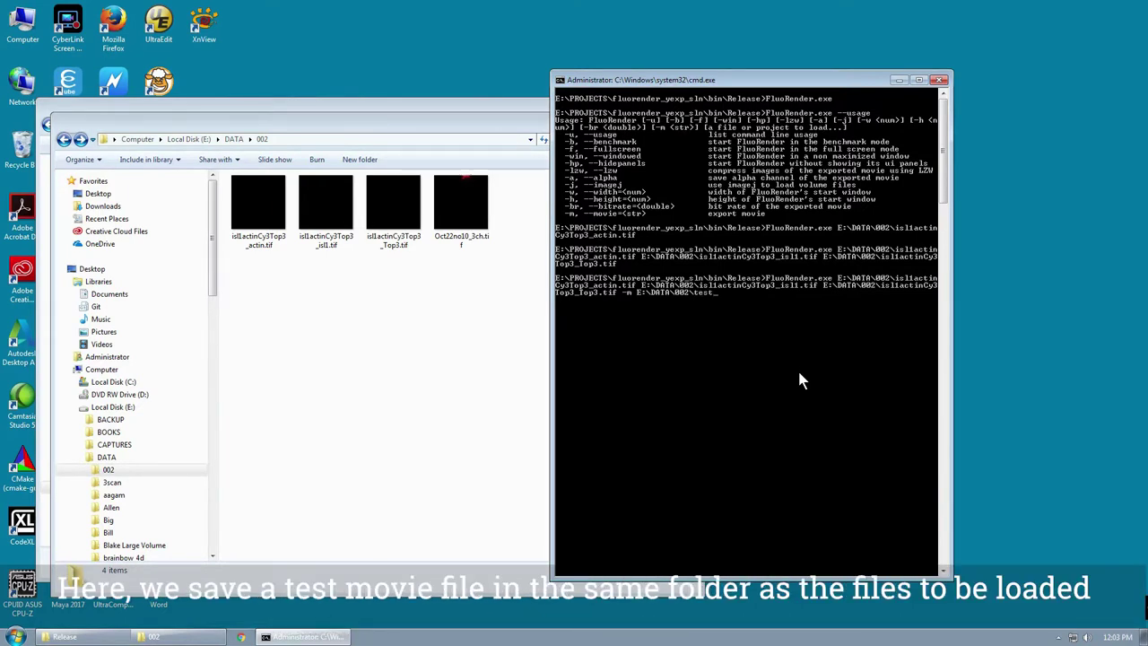
text(_mov.mov -br)
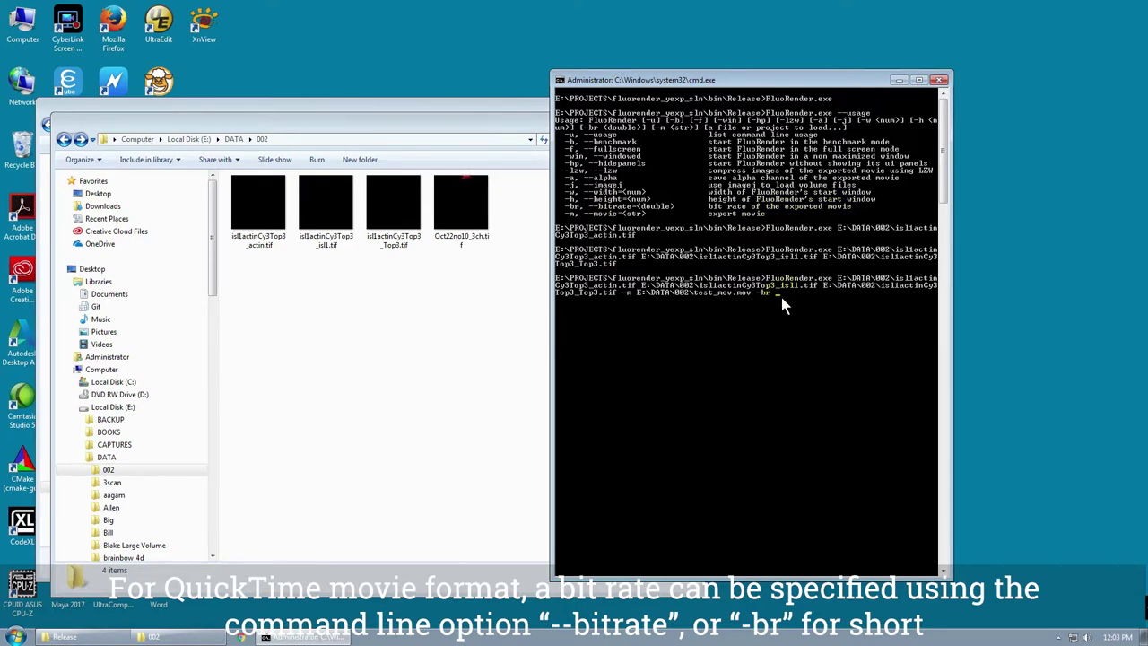
text(20)
key(Return)
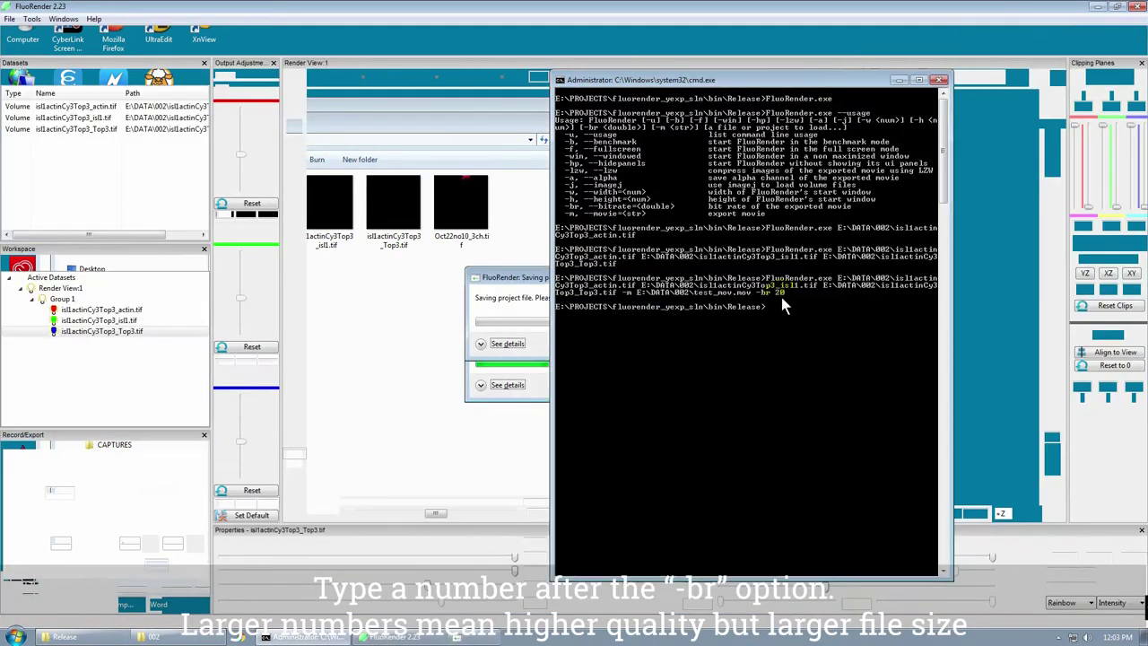
click(617, 9)
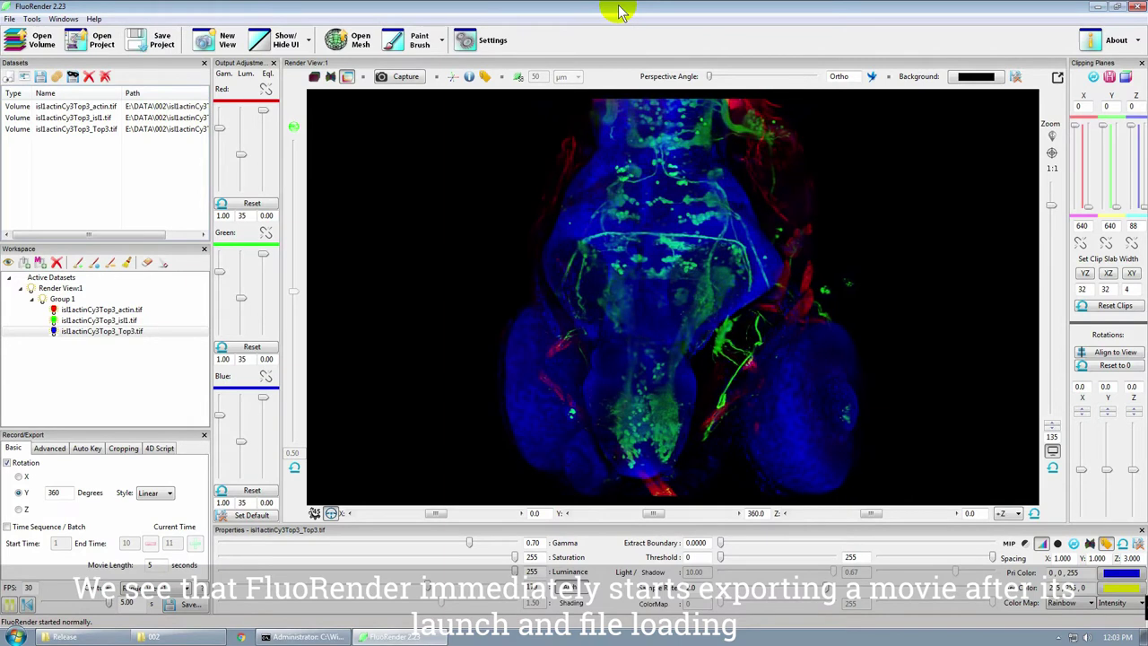
click(1141, 7)
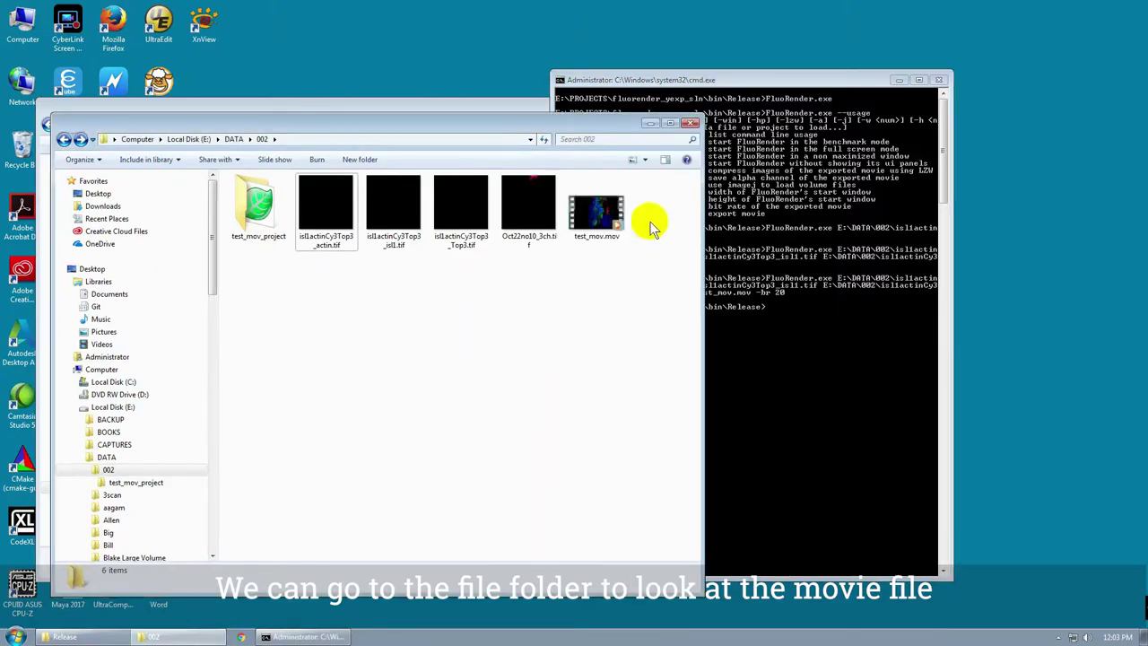
Play test_mov.mov in Windows Media Player, close the player, and return to the command prompt.
double_click(595, 218)
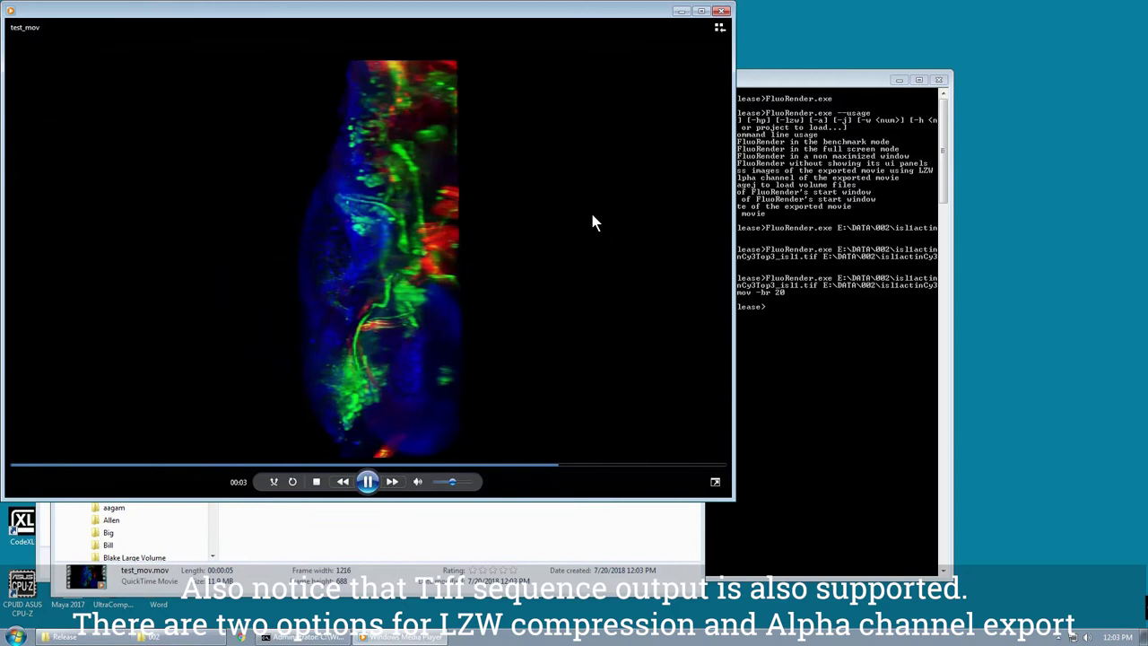
click(592, 214)
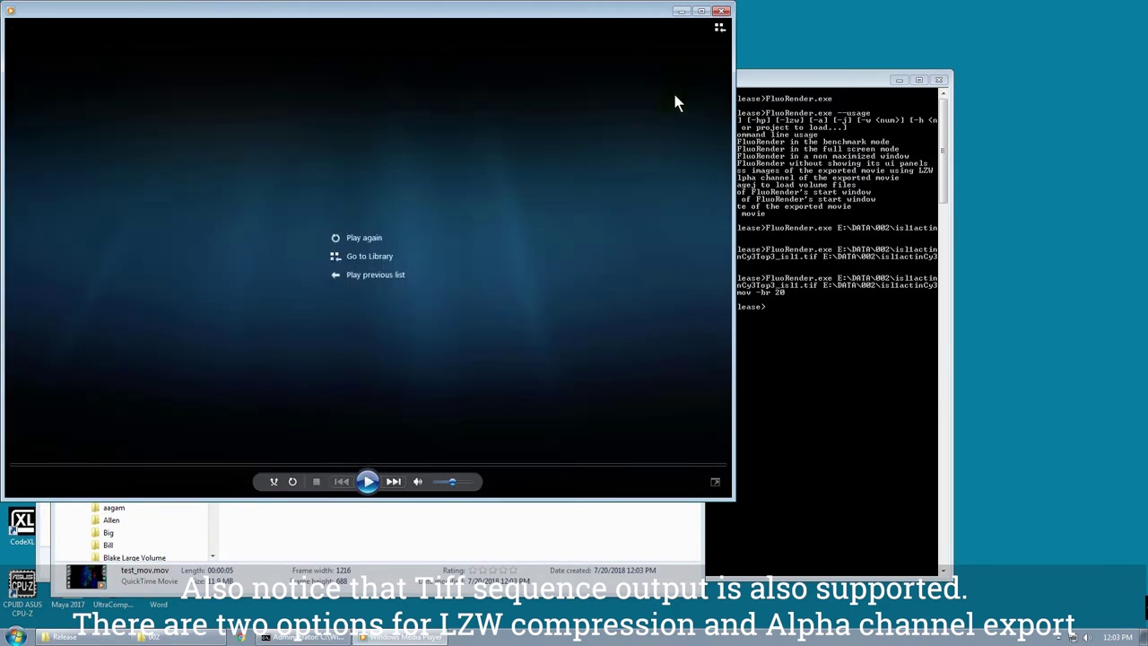
click(722, 13)
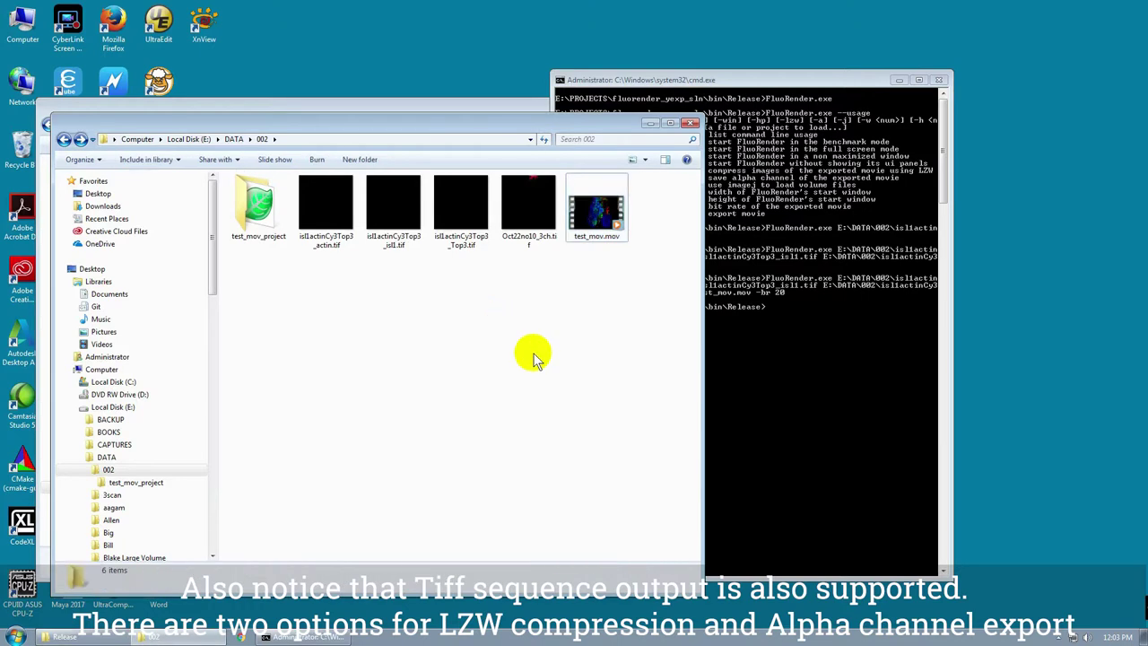
click(726, 80)
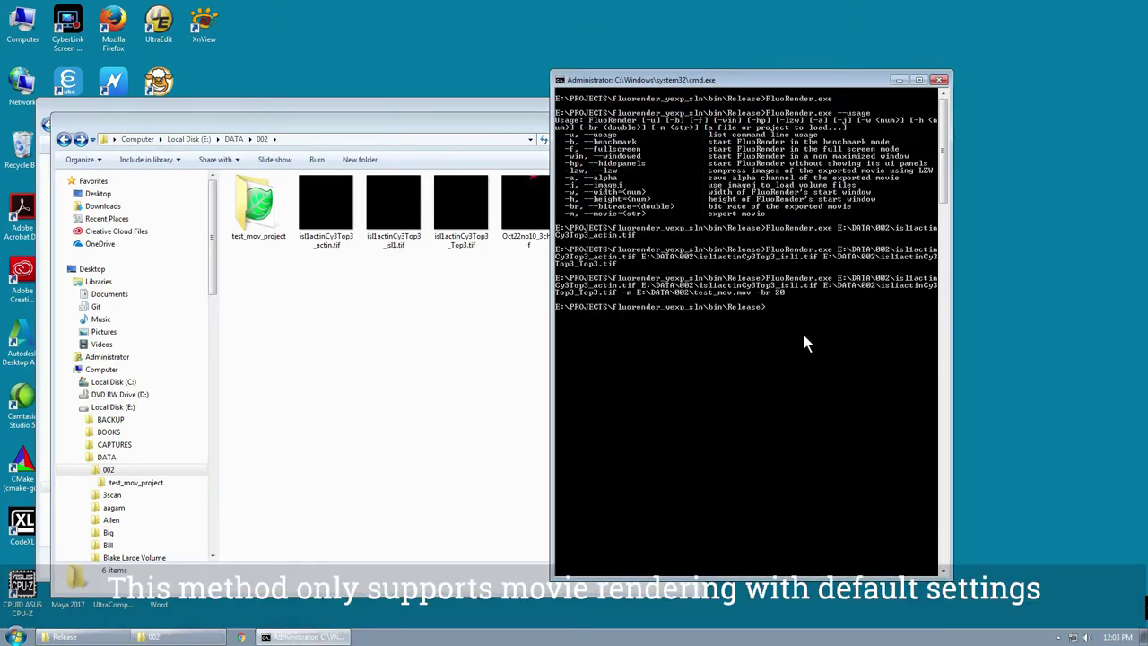
Launch FluoRender without arguments and drag the three isl1actinCy3Top3 TIFs from folder 002 into the view.
key(Return)
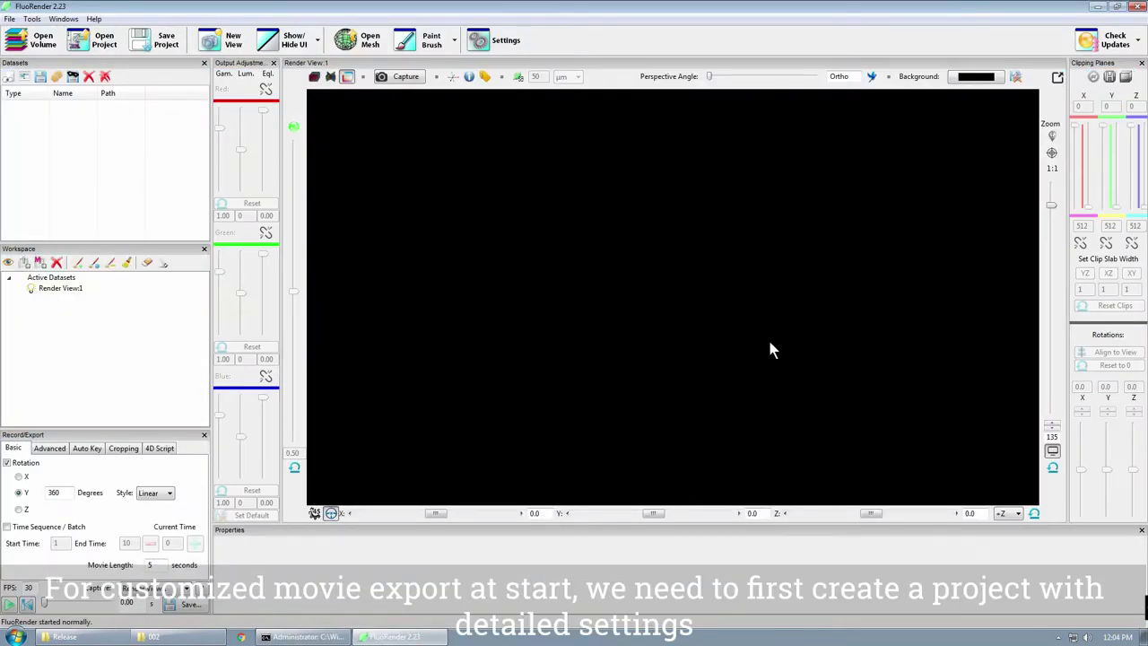
click(182, 639)
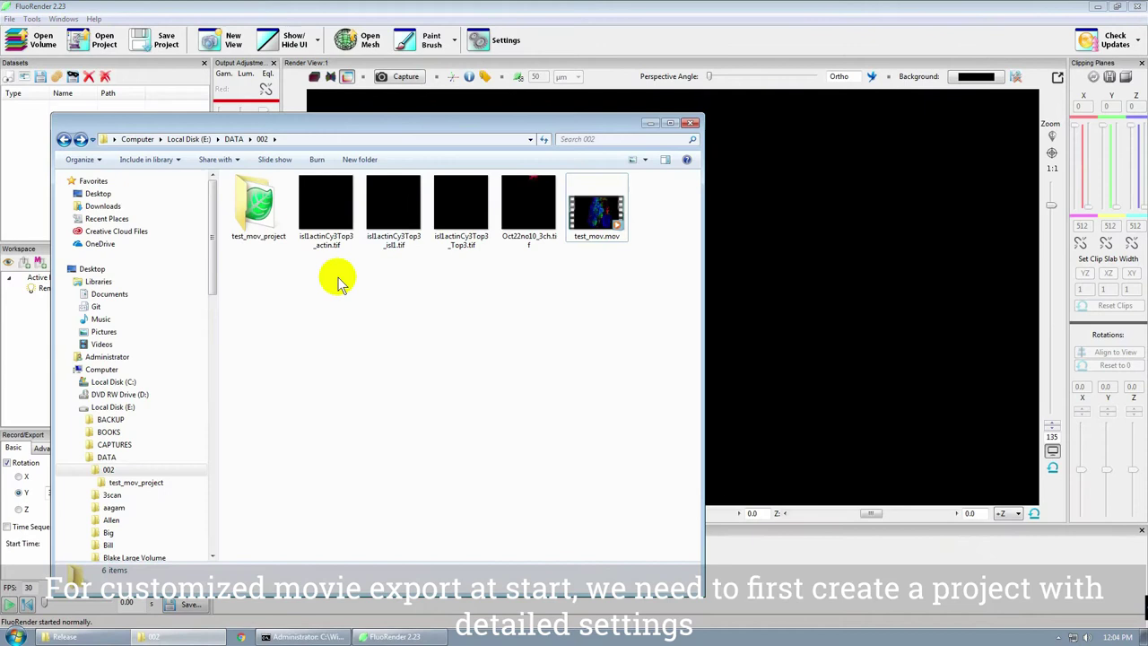
drag(296, 286, 470, 184)
drag(326, 218, 816, 294)
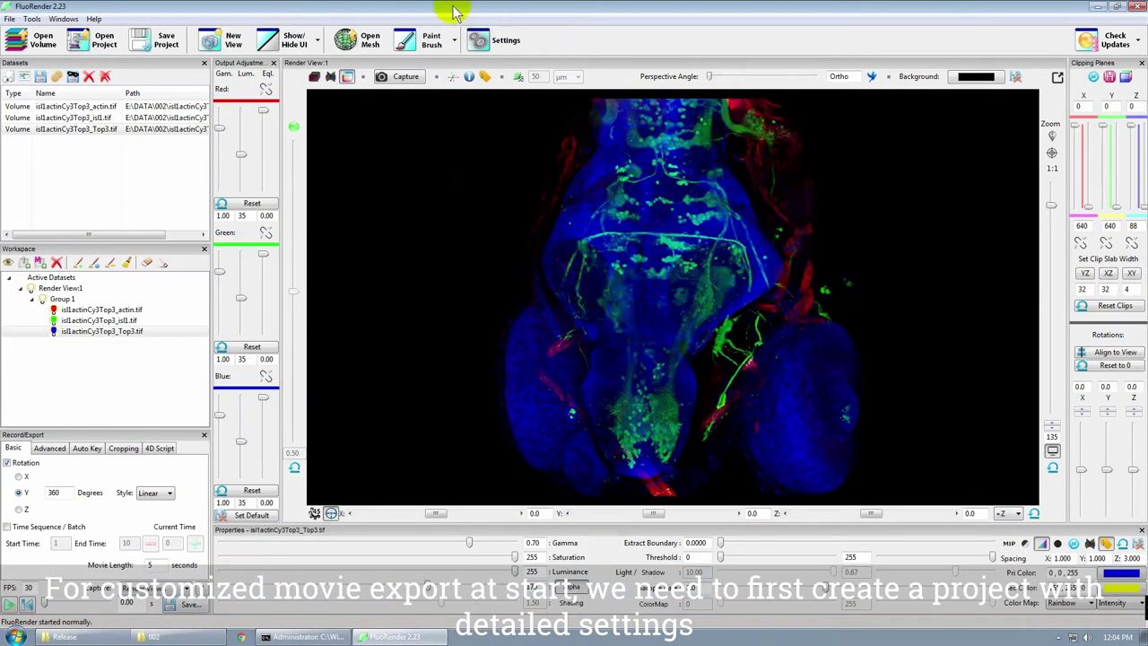
On the Advanced recorder tab, add a zoomed-in, rotated key frame with 60 inbetweens.
click(49, 449)
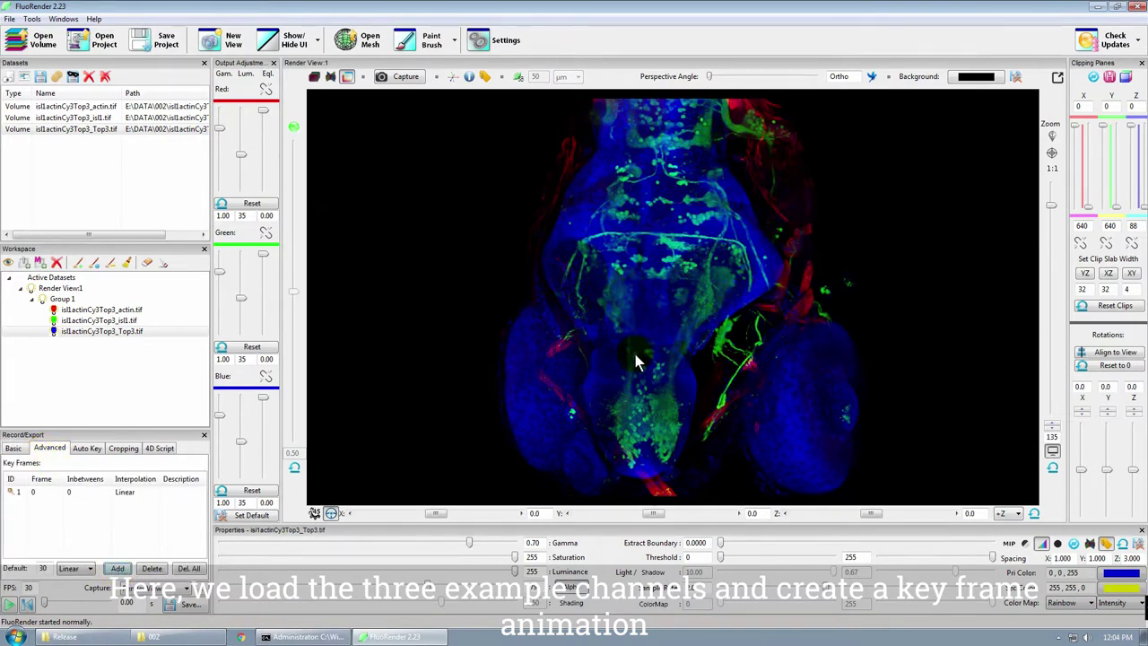
drag(433, 391, 688, 359)
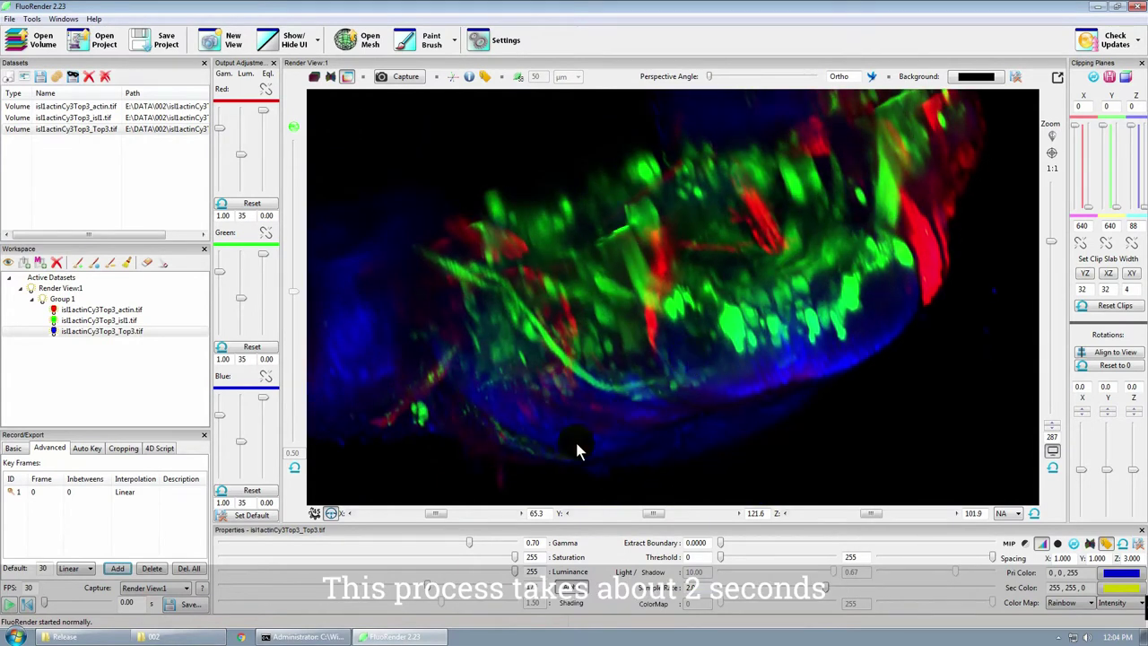
click(117, 568)
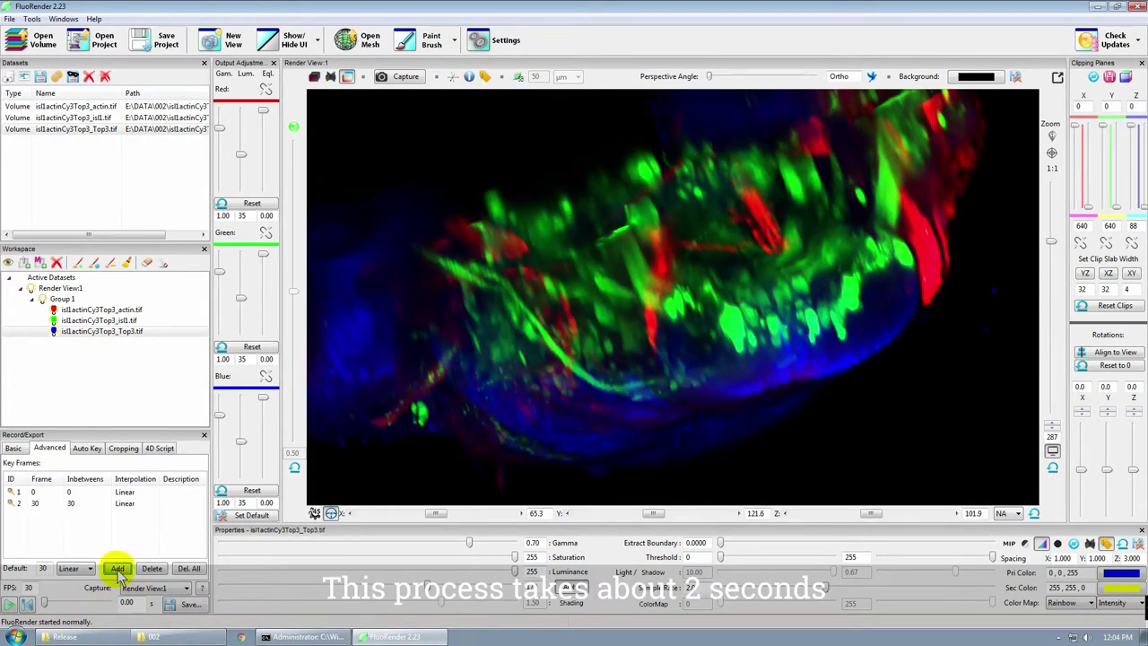
click(77, 502)
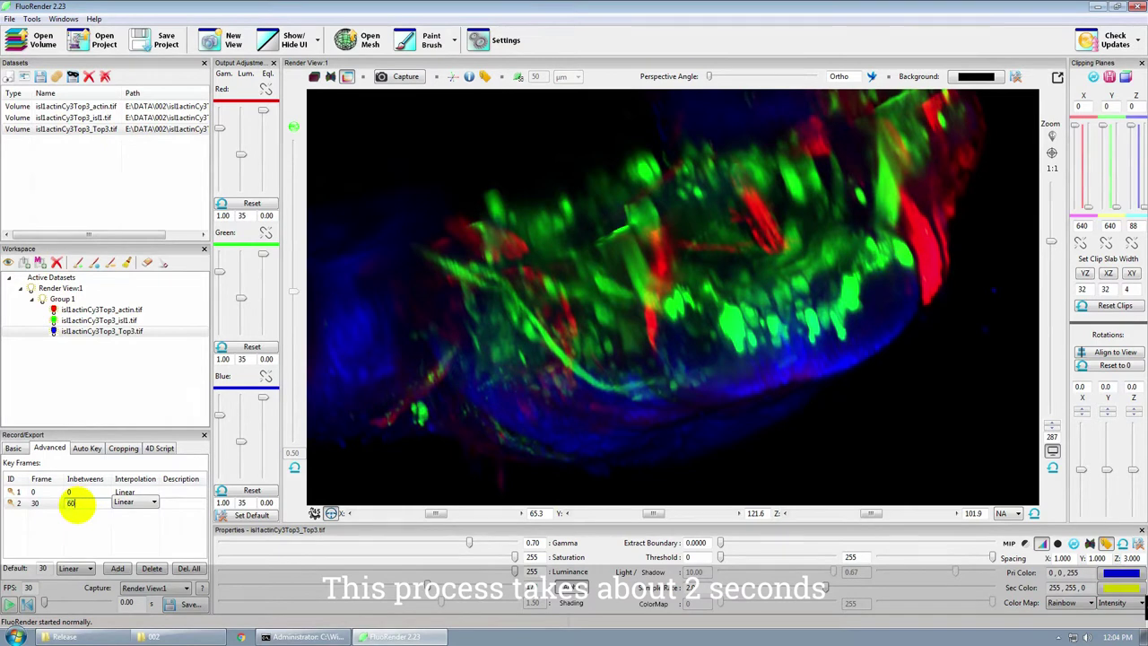
text(60)
click(87, 530)
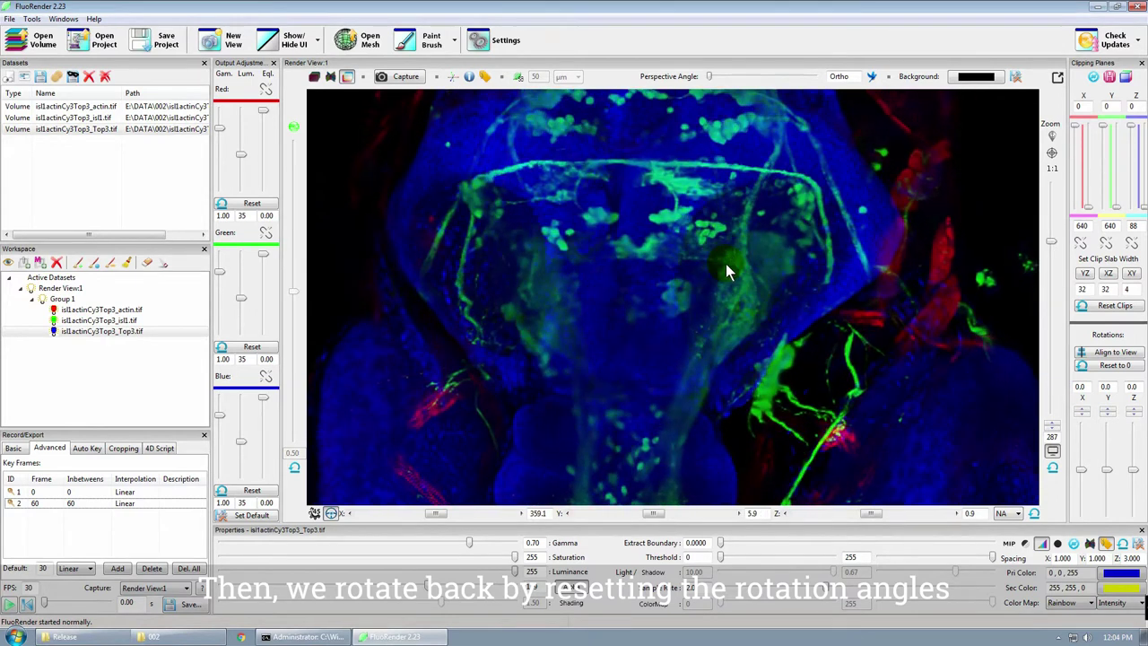
Add key frames for the reset front view and the zoomed-out full view, then preview.
click(1032, 513)
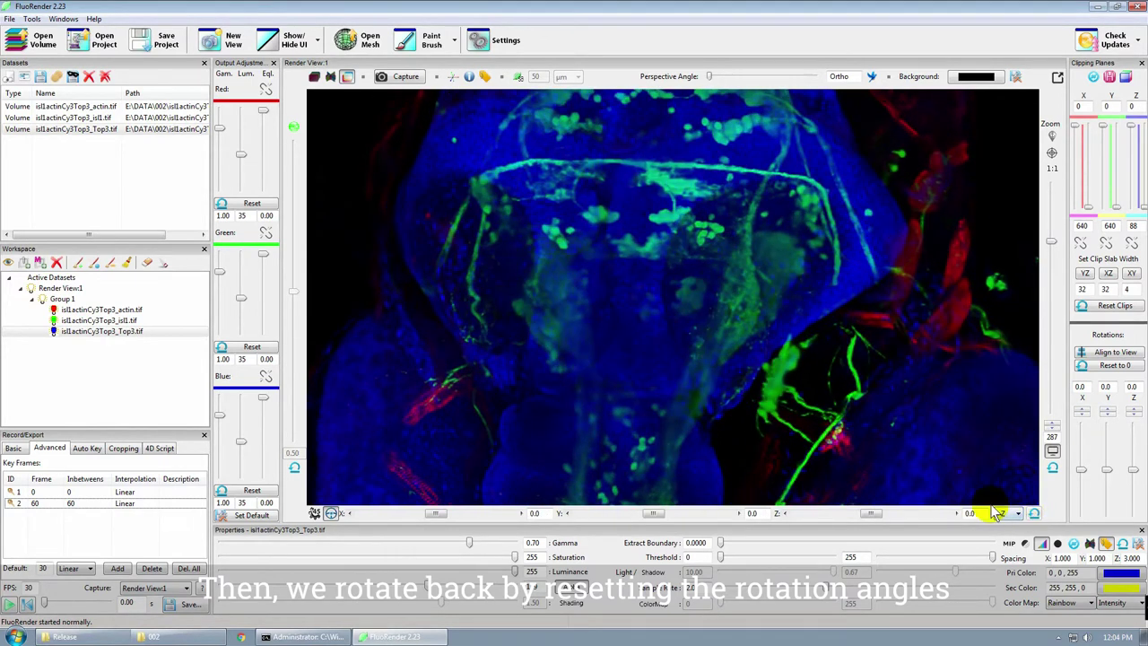
click(118, 567)
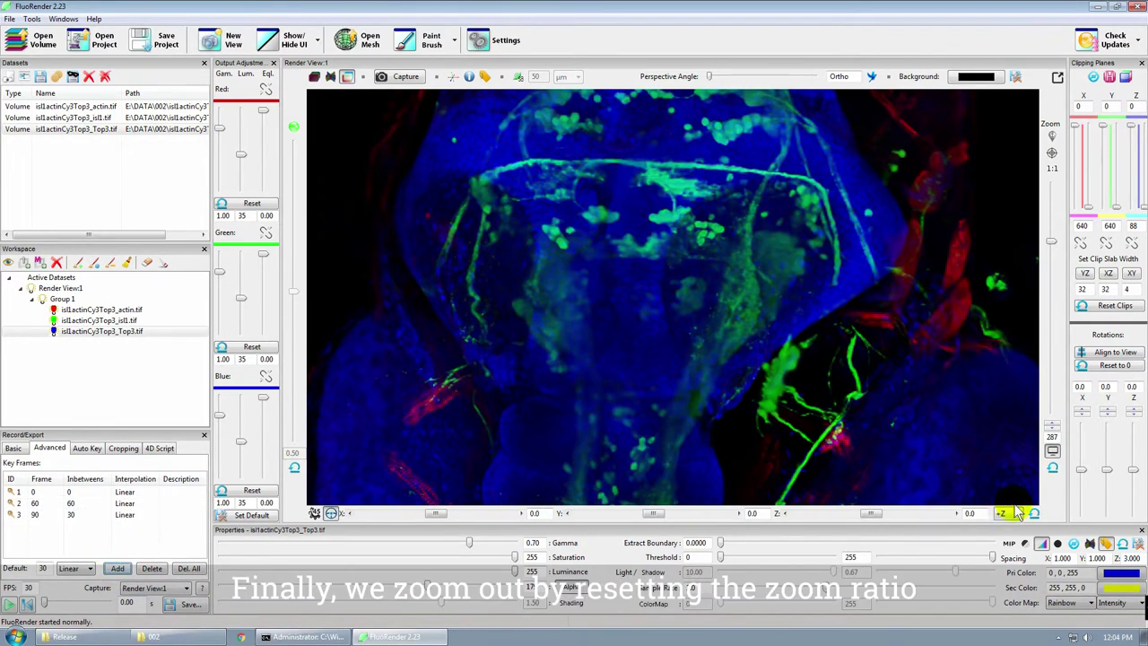
click(1052, 467)
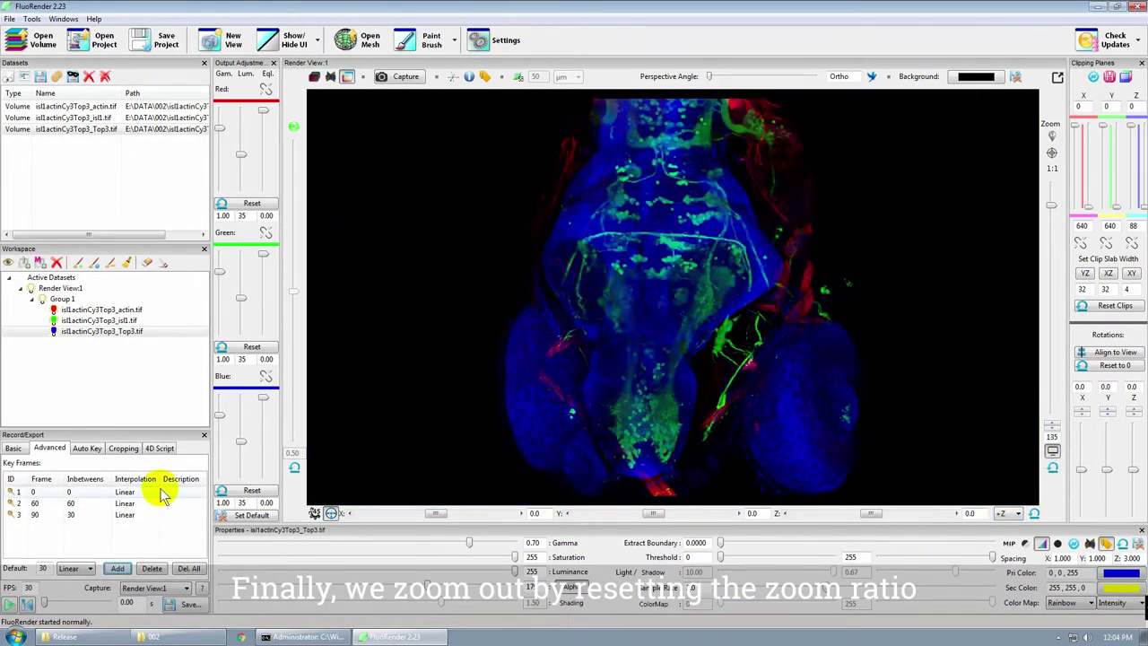
click(117, 569)
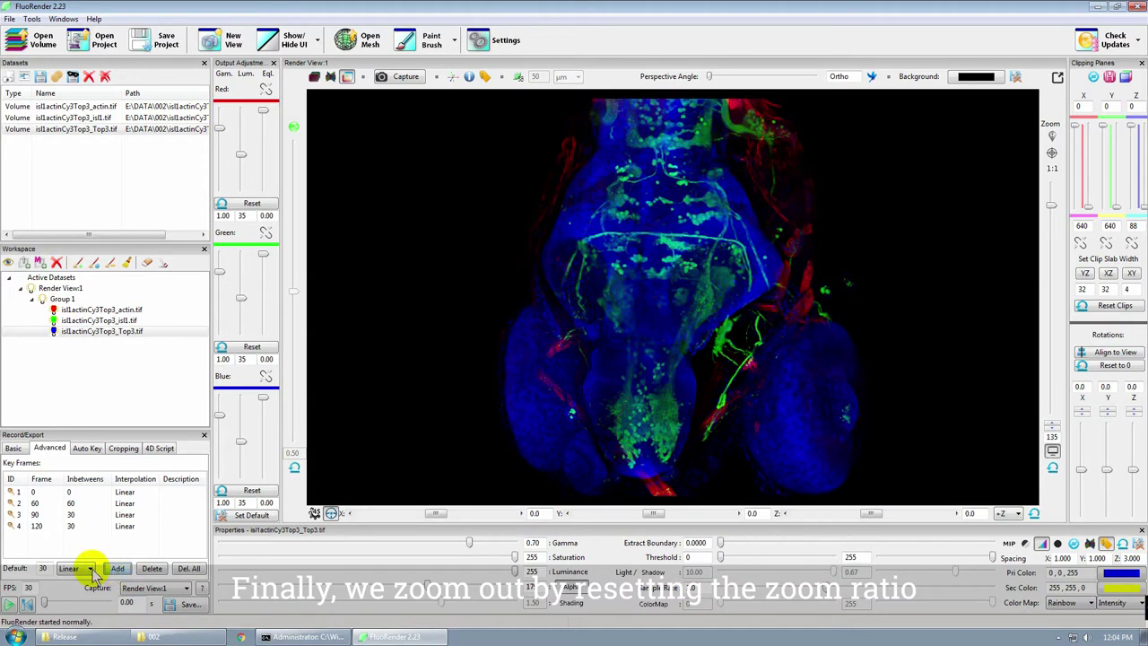
click(8, 606)
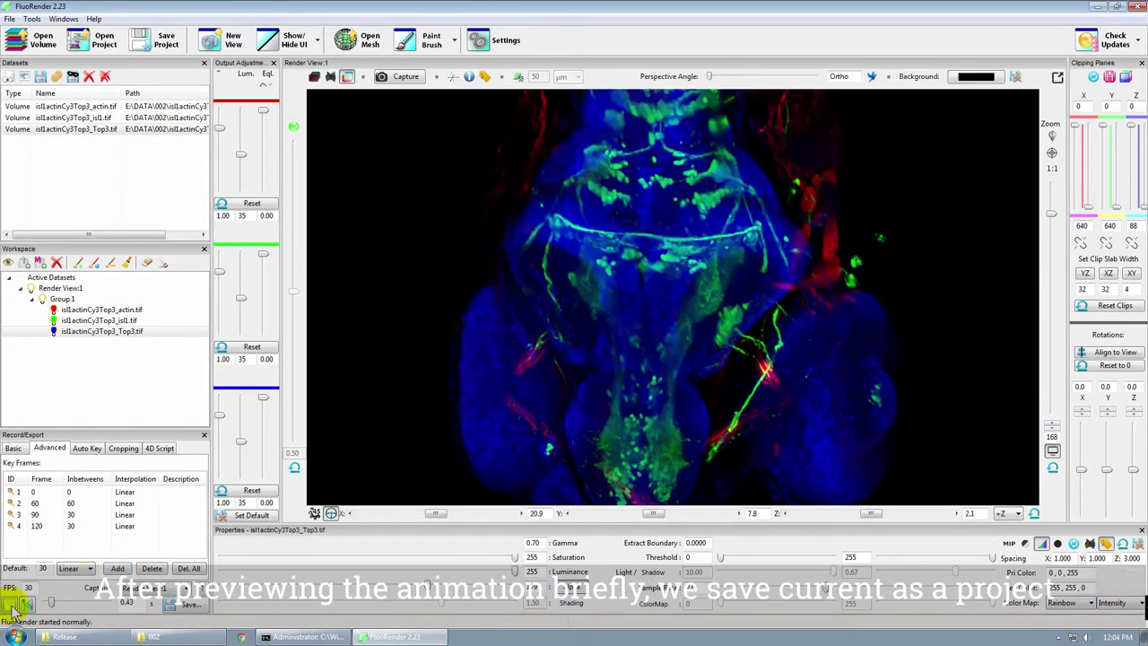
Stop the preview and save the session as project test_project in folder 002.
click(23, 604)
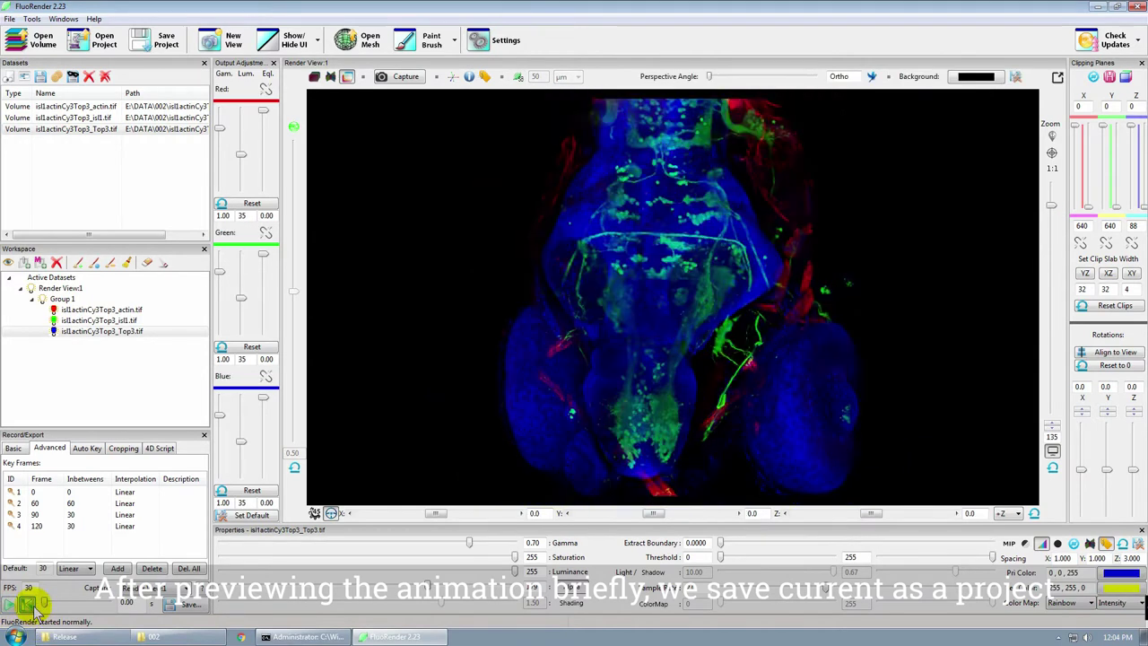
click(160, 38)
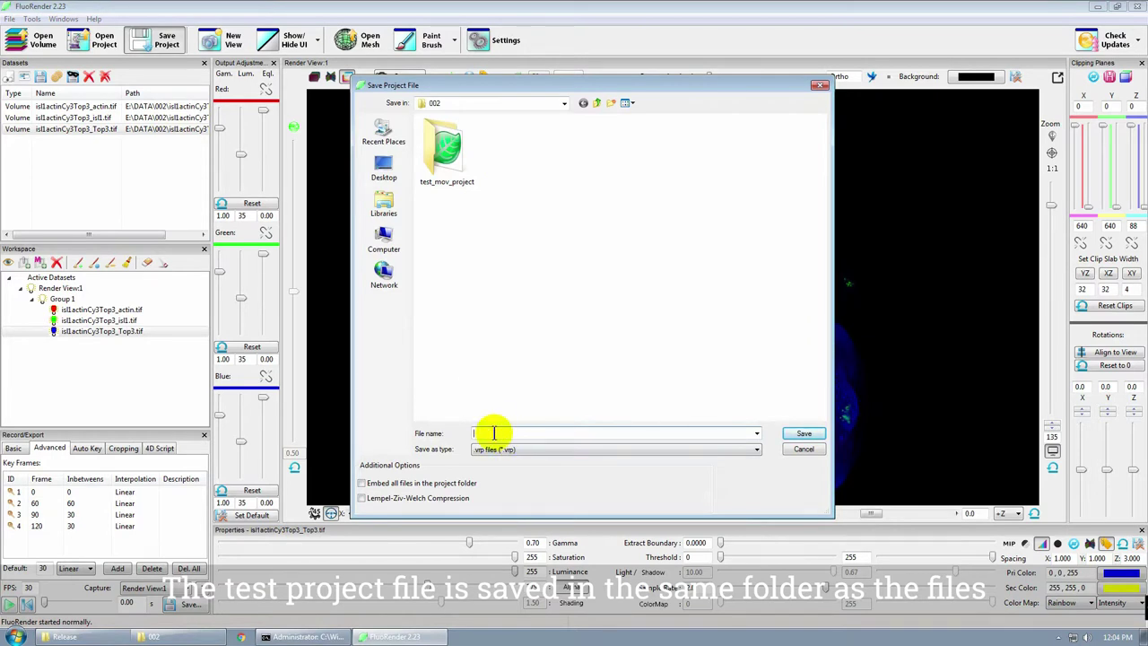
text(test_)
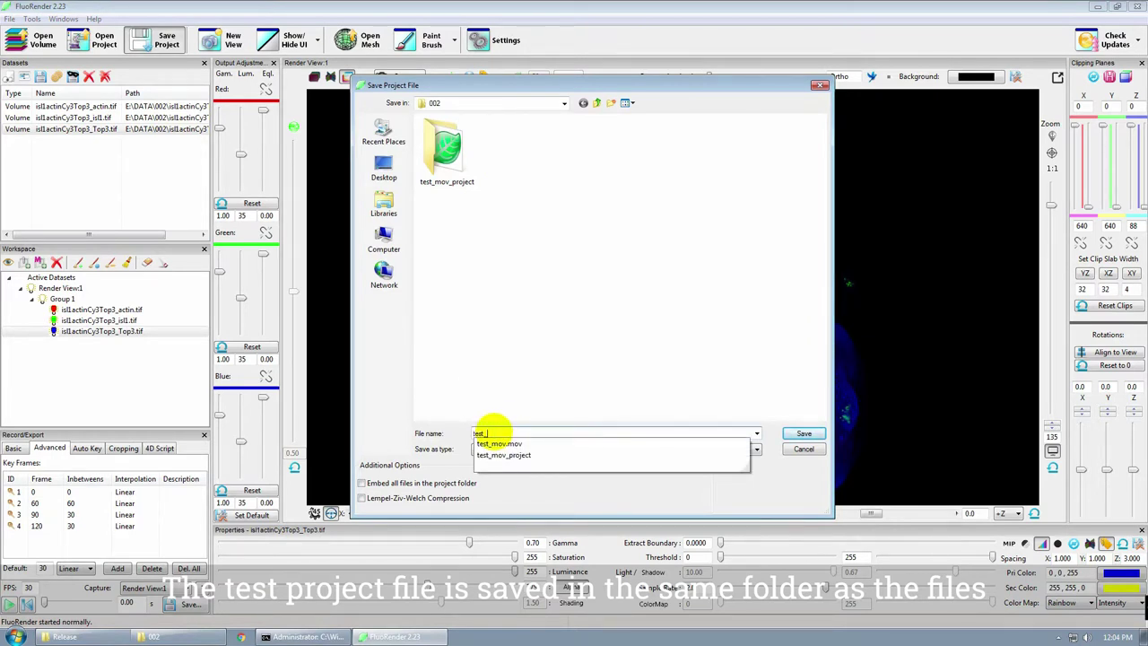
text(project)
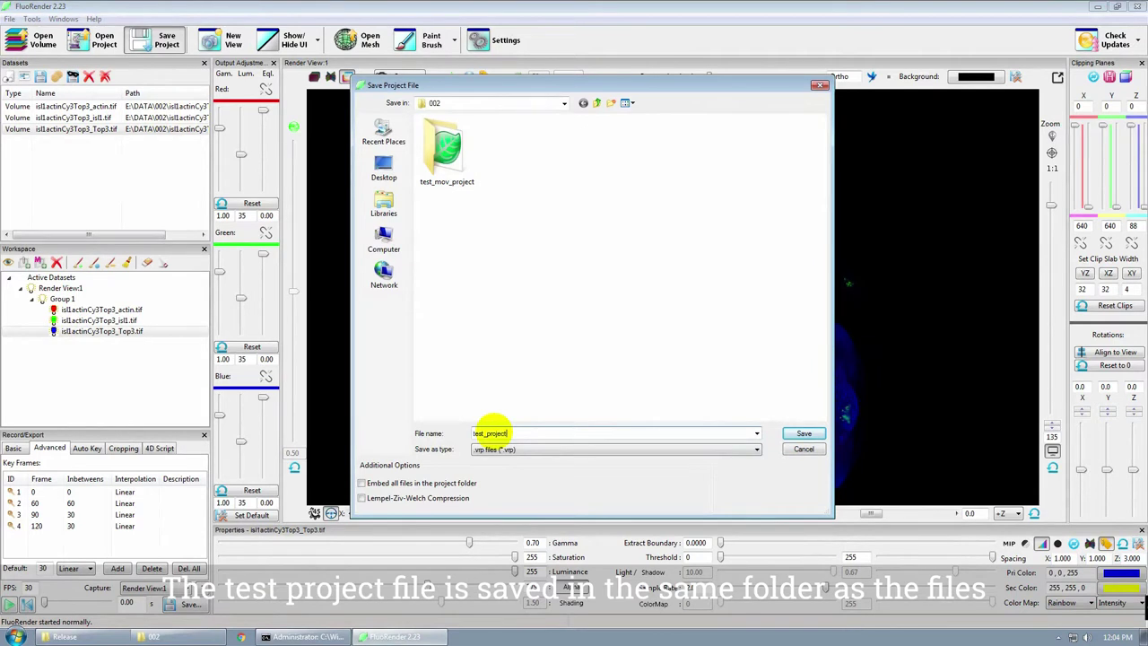
click(803, 434)
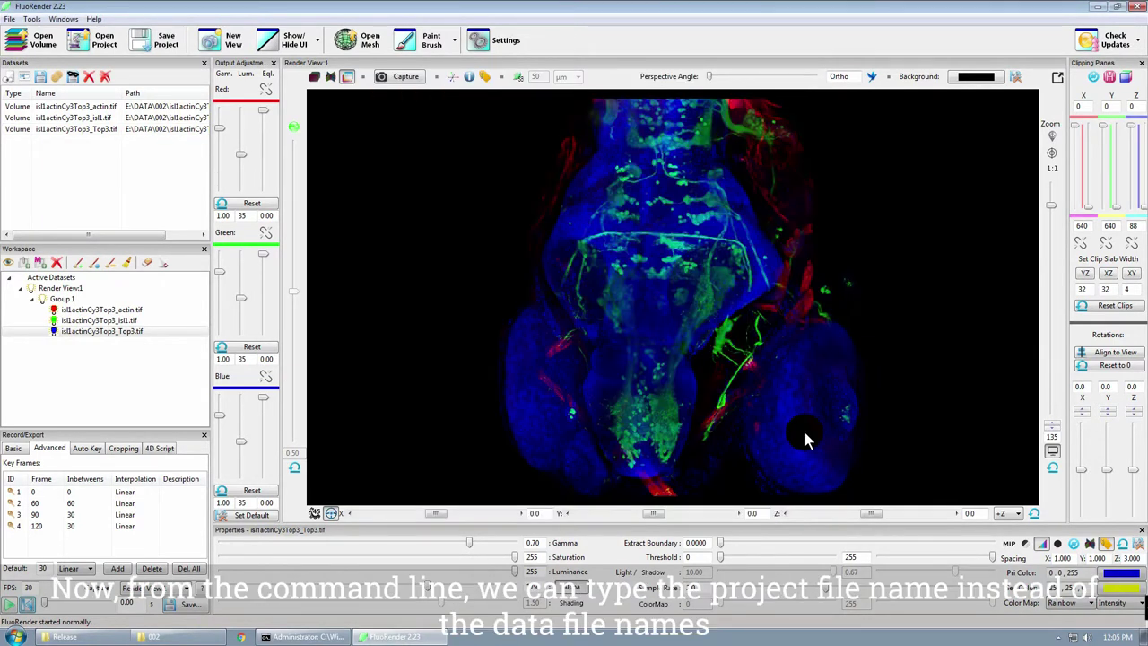
Close FluoRender, select test_project.vrp and move the Command Prompt window aside.
click(1139, 7)
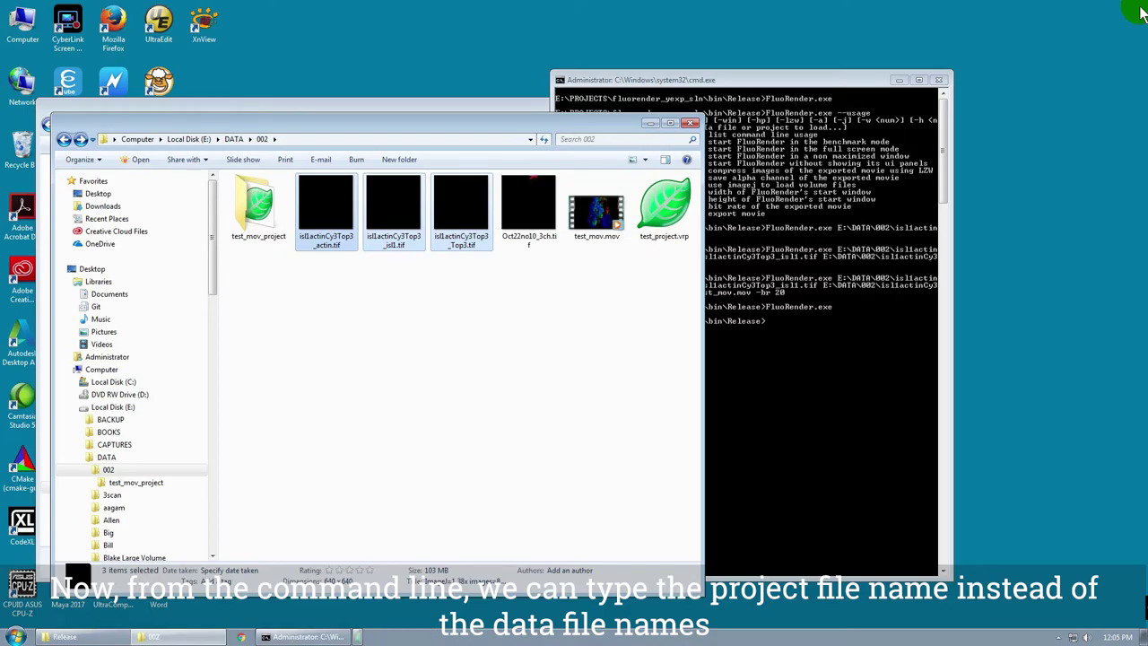
click(680, 238)
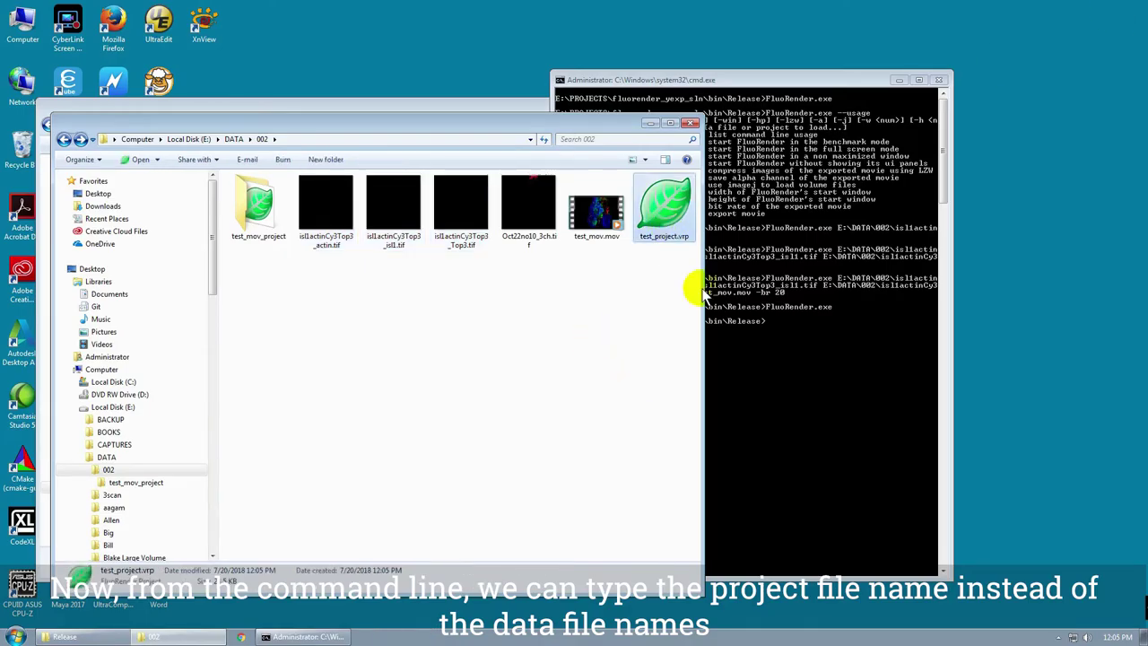
click(719, 81)
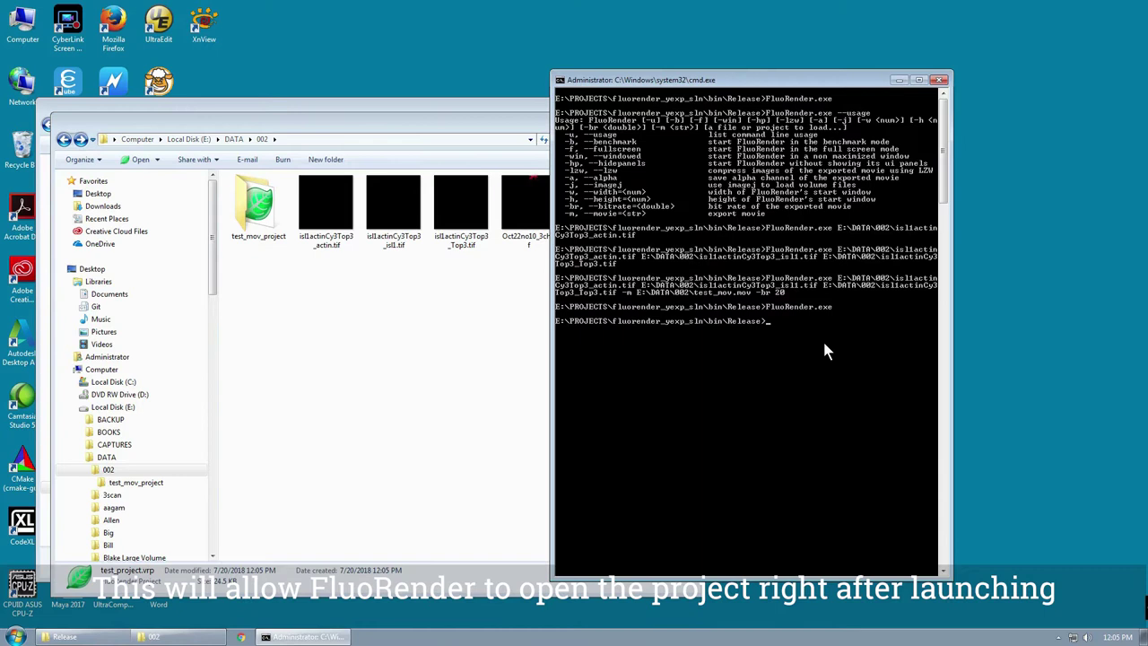
drag(684, 80, 818, 80)
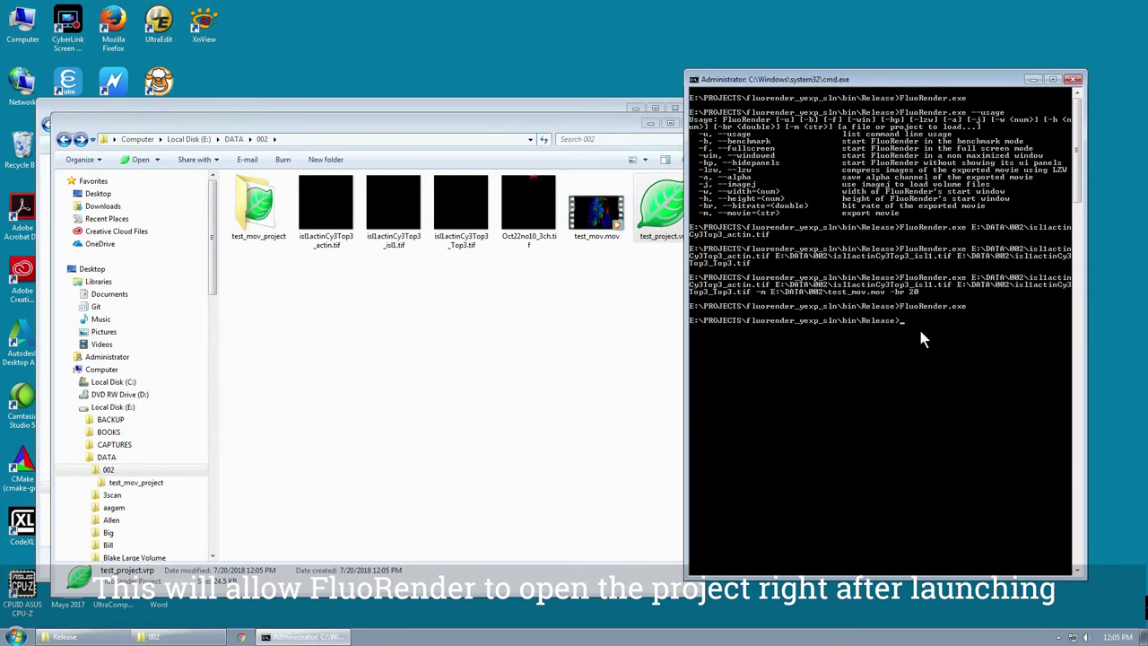
Build the command FluoRender.exe E:\DATA\002\test_project.vrp from the recalled FluoRender.exe command.
key(Up)
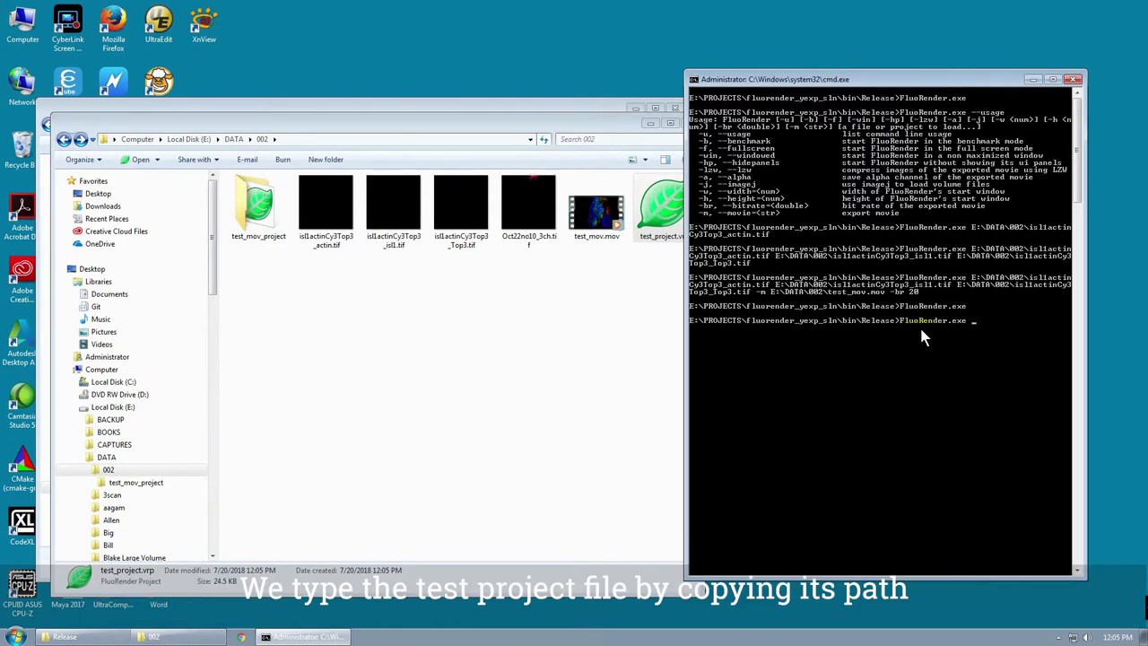
click(290, 139)
key(ctrl+c)
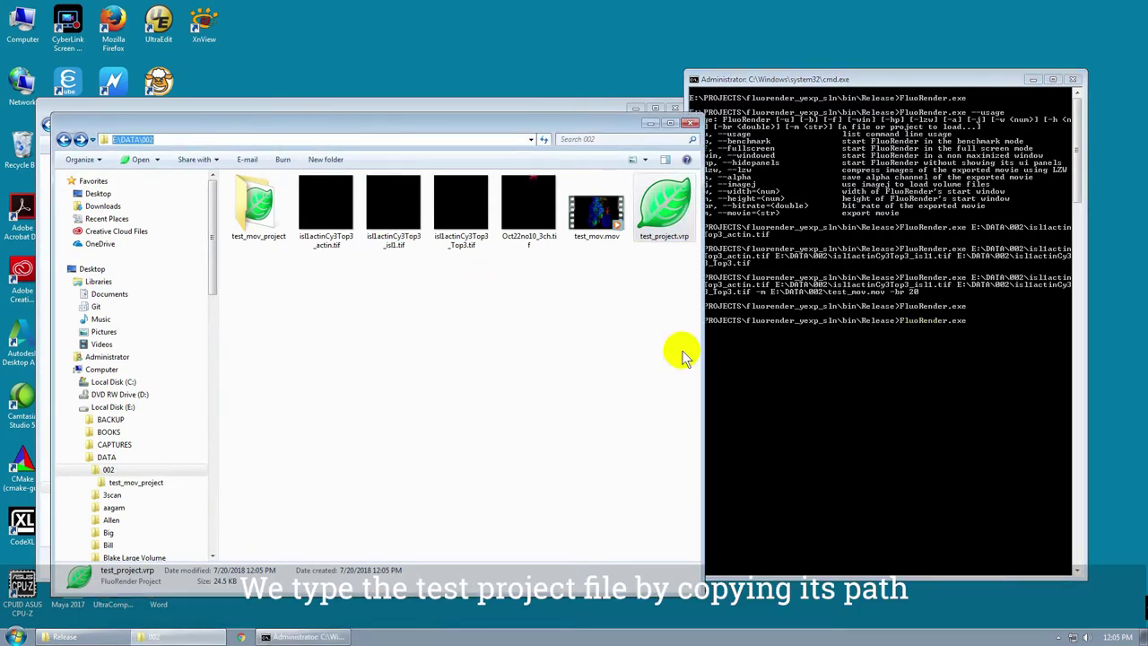
right_click(984, 319)
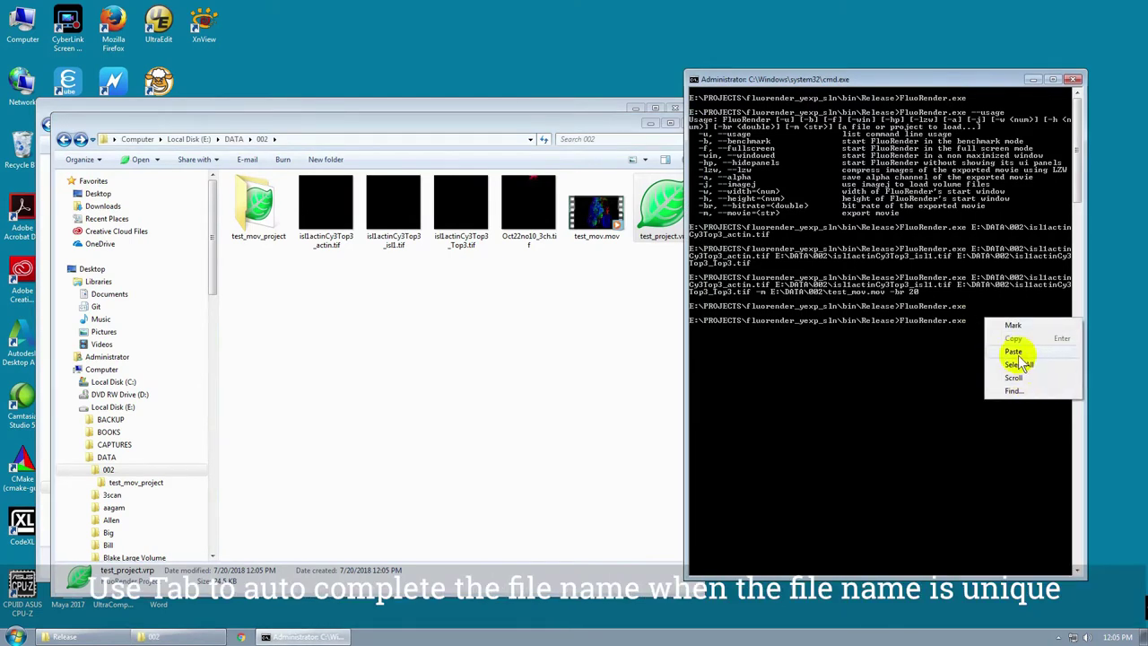
click(1015, 352)
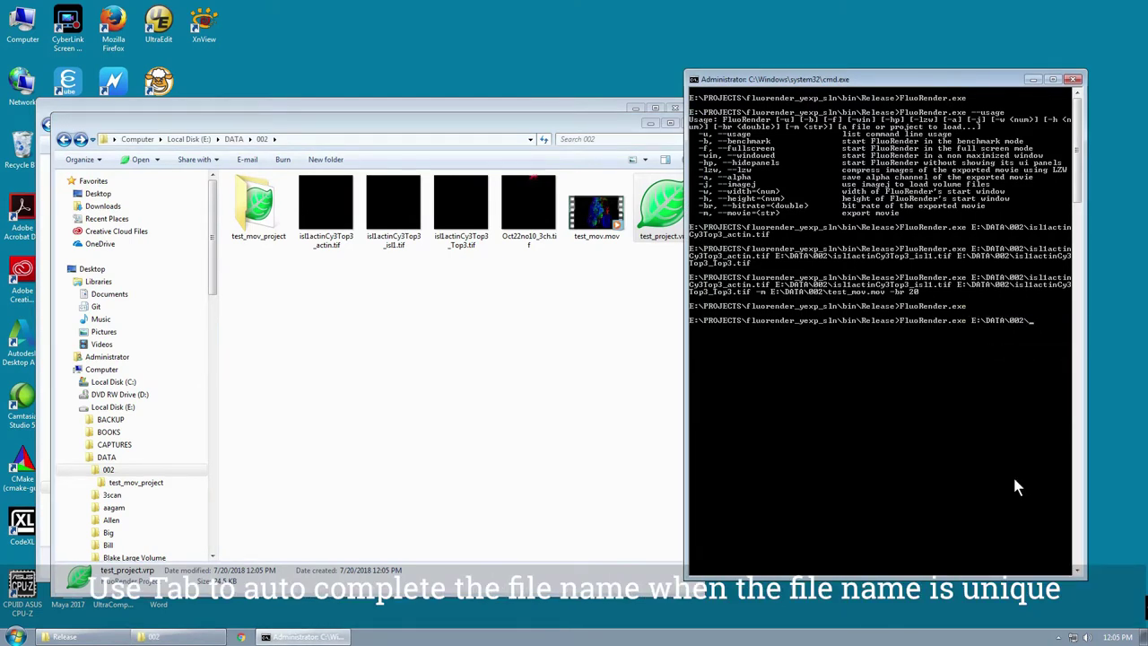
text(\test)
key(Tab)
key(Tab)
key(Tab)
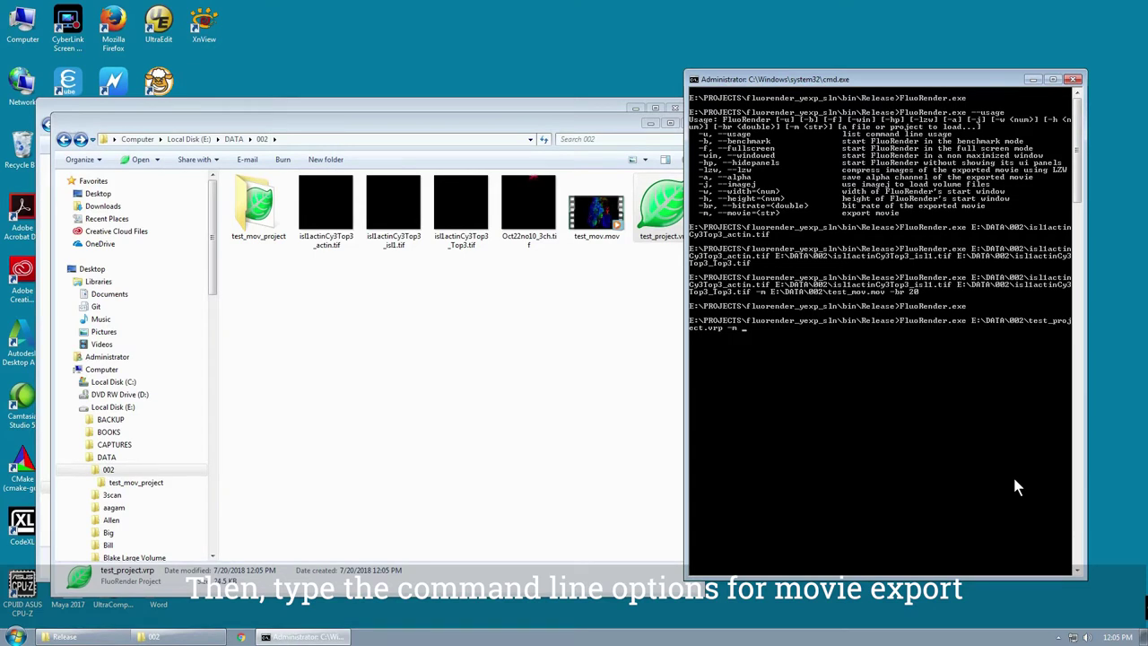
Append -m E:\DATA\002\test_mov.mov -br 20 and run the command.
right_click(768, 334)
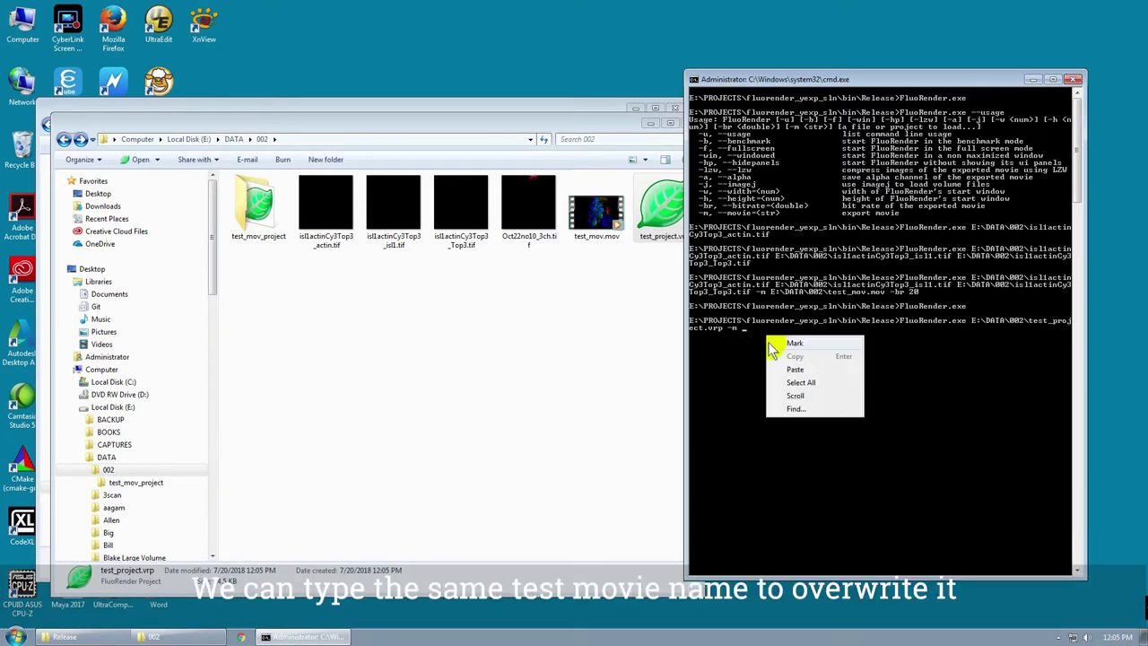
click(794, 367)
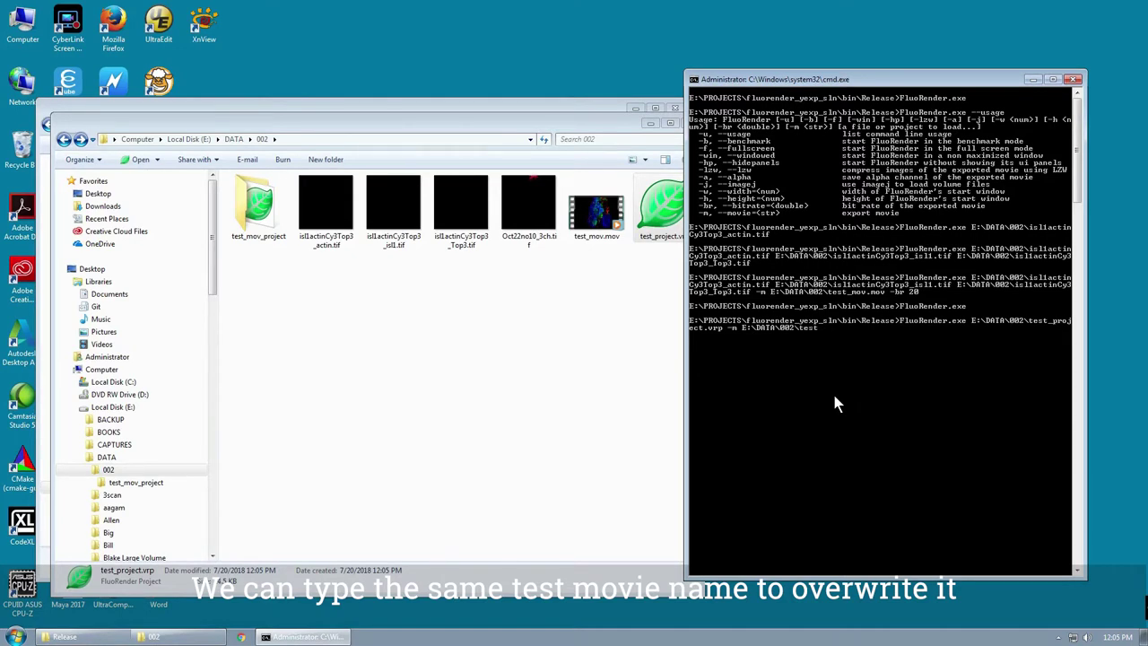
text(\test_mov.mov)
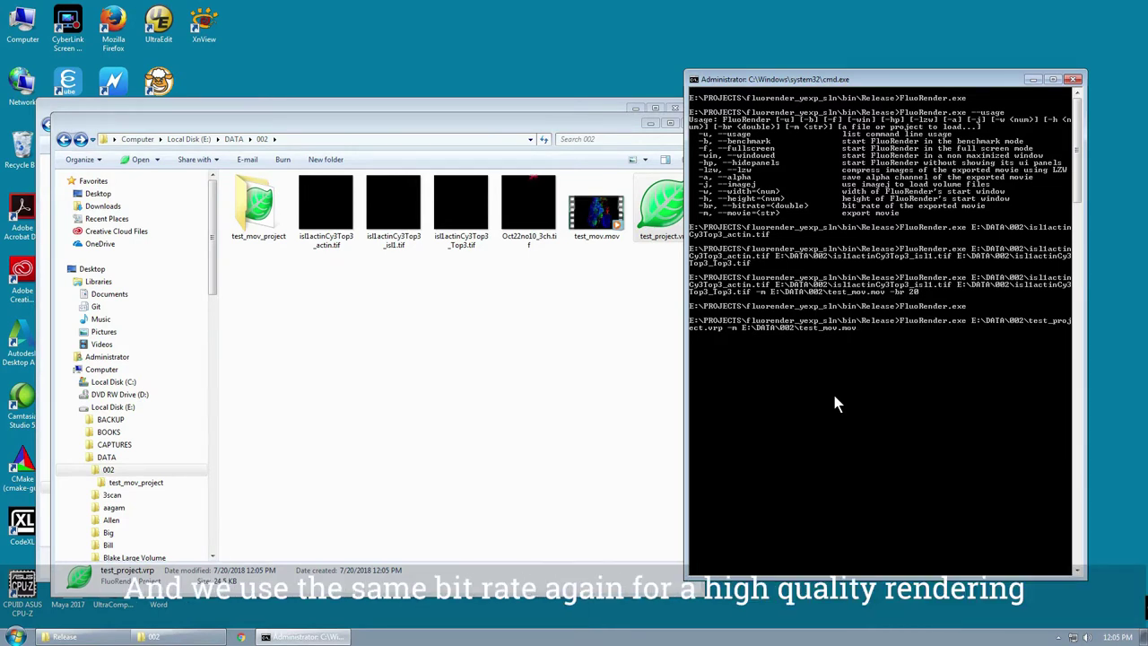
text( -br 2)
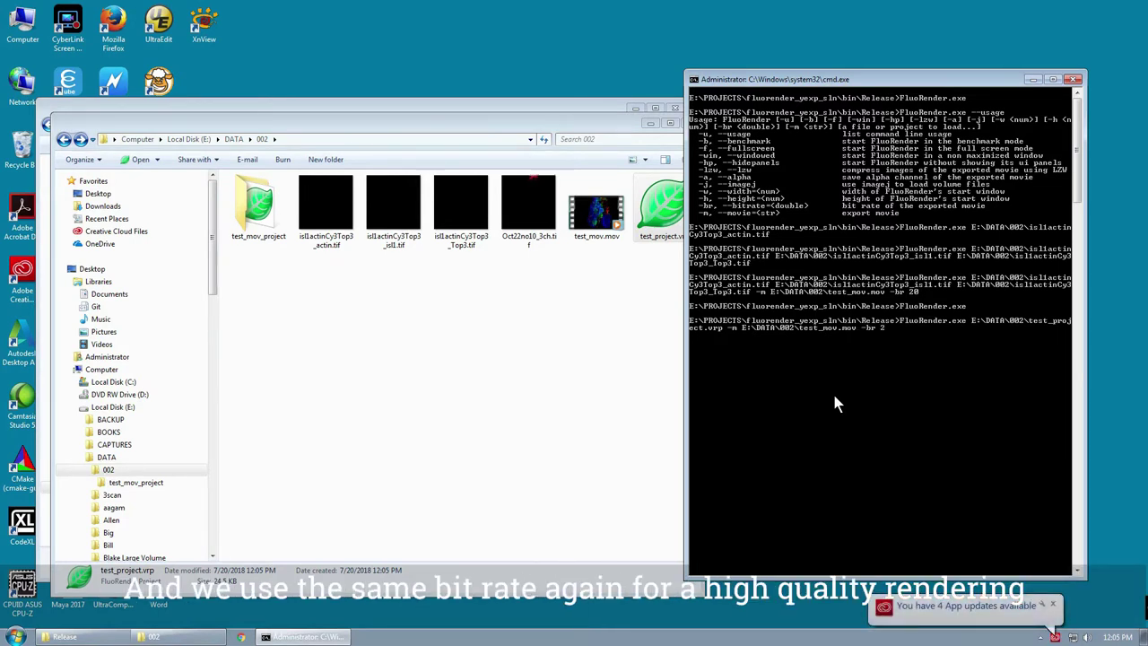
text(0)
key(Return)
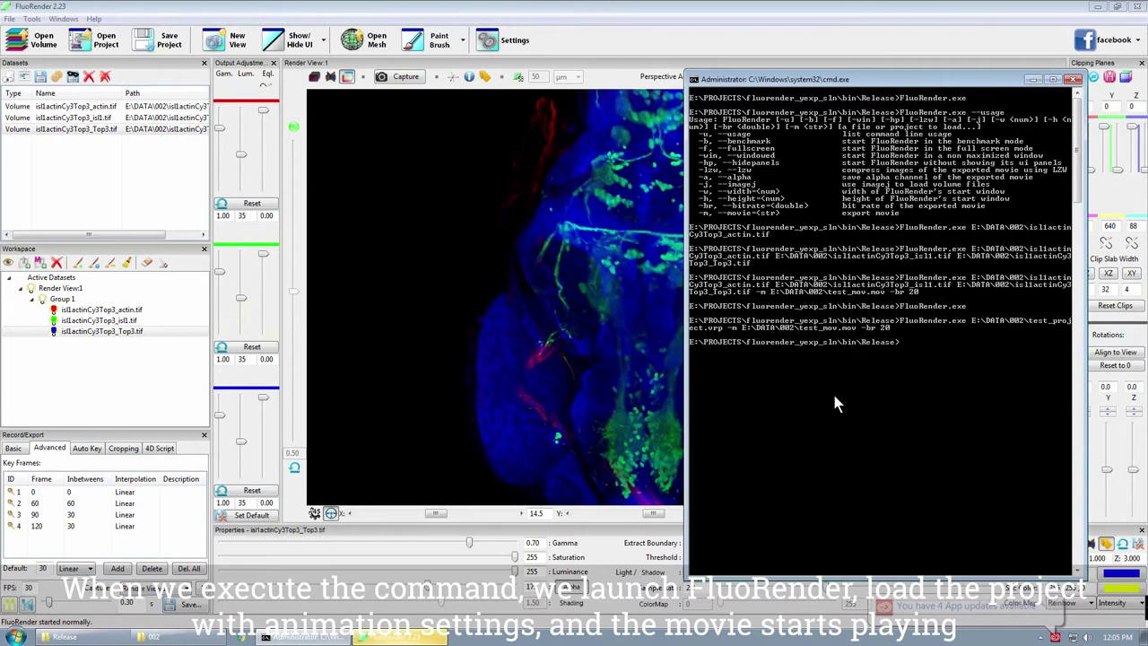
Watch FluoRender export test_mov.mov from the project's keyframes, then close it.
click(741, 7)
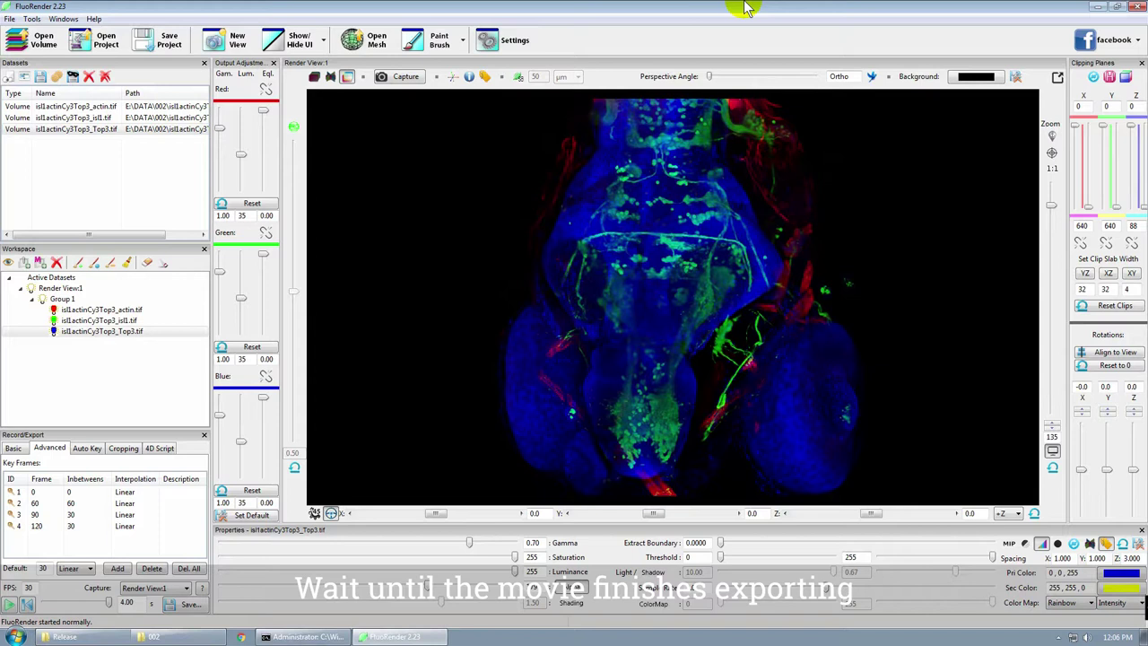
click(1139, 8)
Play test_mov.mov in Windows Media Player and close the player when it ends.
click(594, 216)
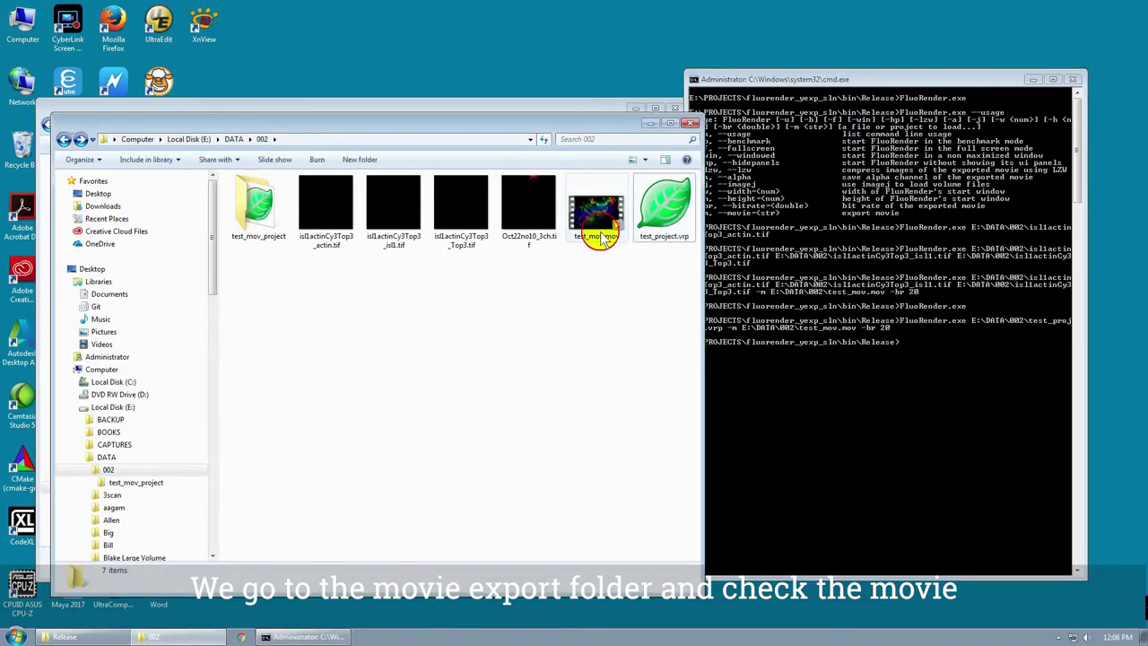
double_click(594, 215)
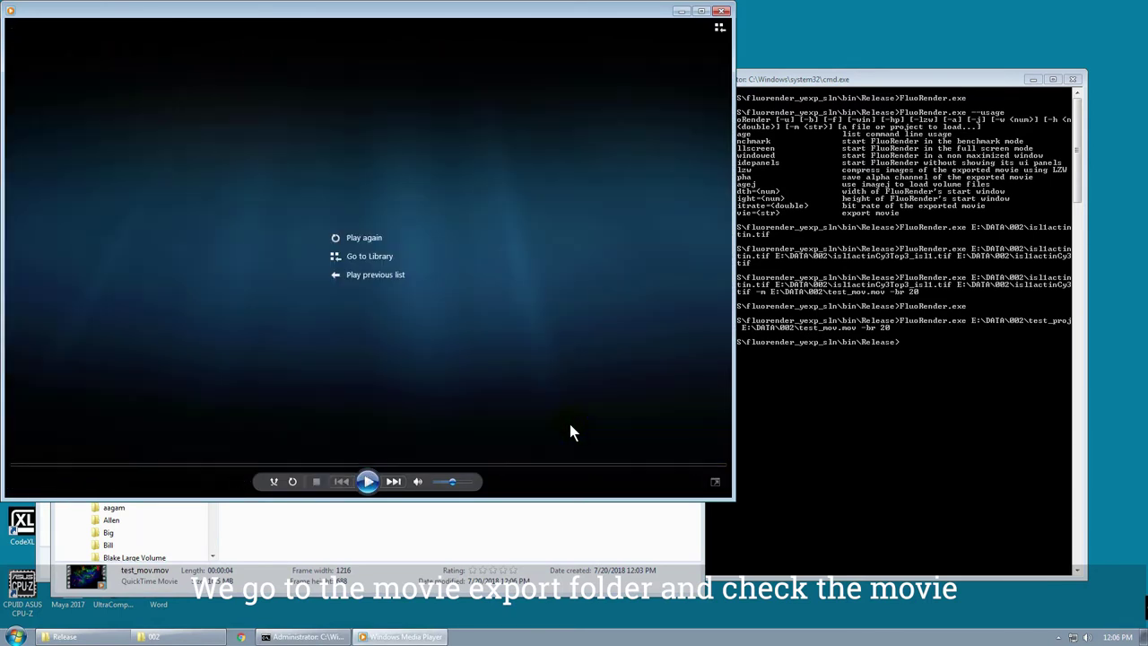
click(723, 11)
click(449, 318)
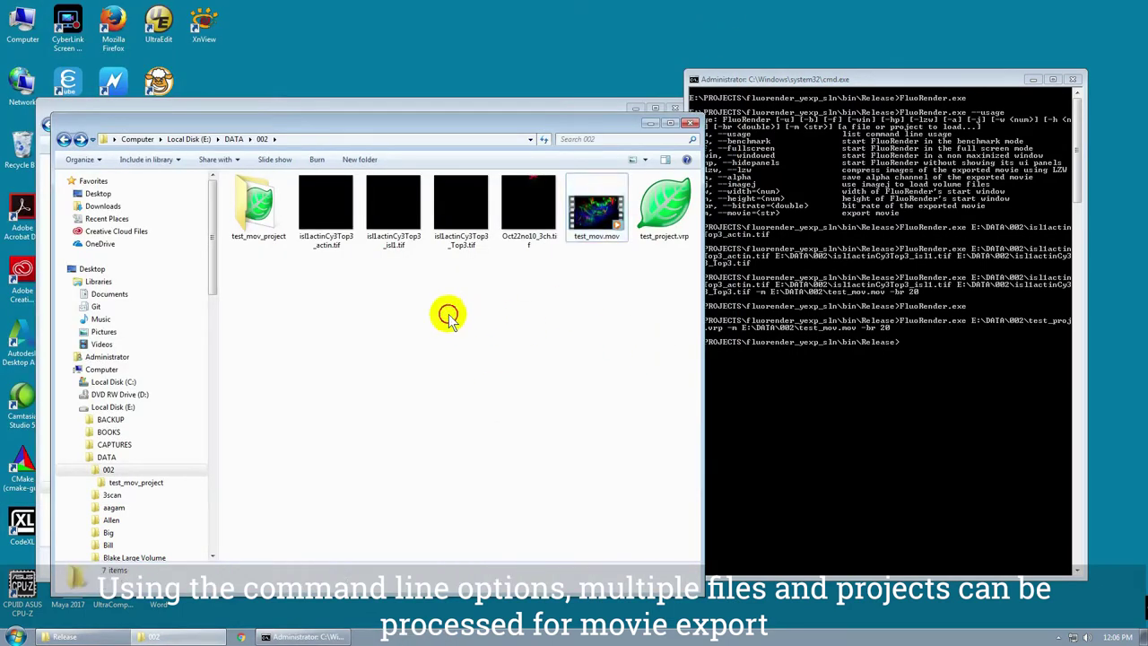
Create a new text document in the 002 folder, renamed batch_movie.bat with the extension change accepted.
right_click(313, 305)
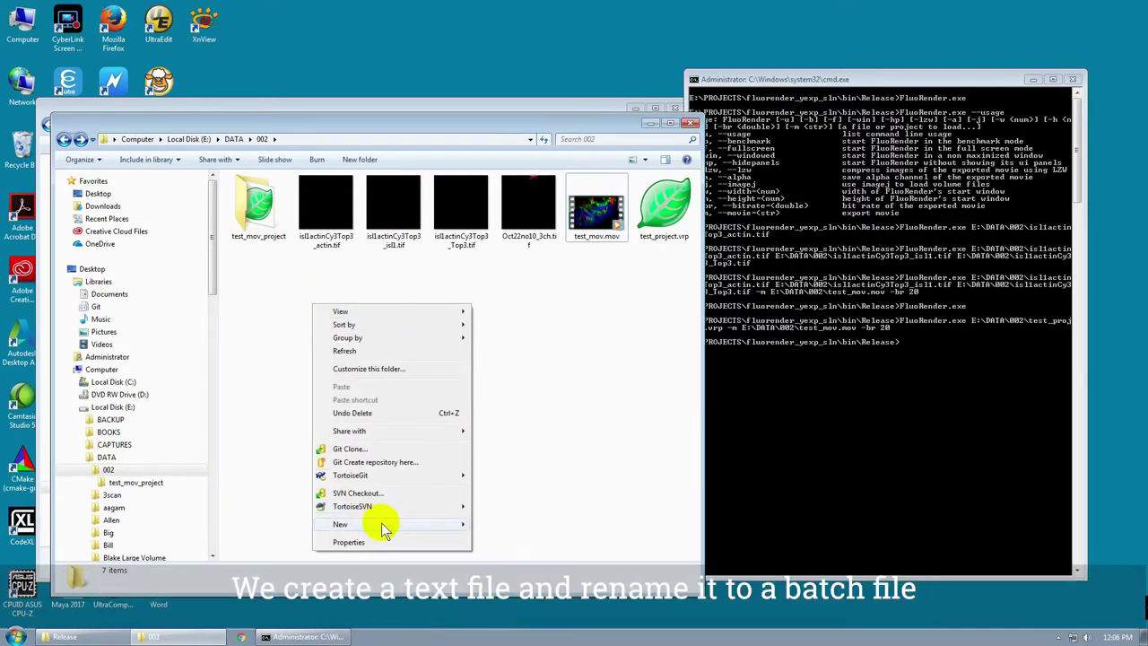
mouse_move(381, 523)
click(514, 485)
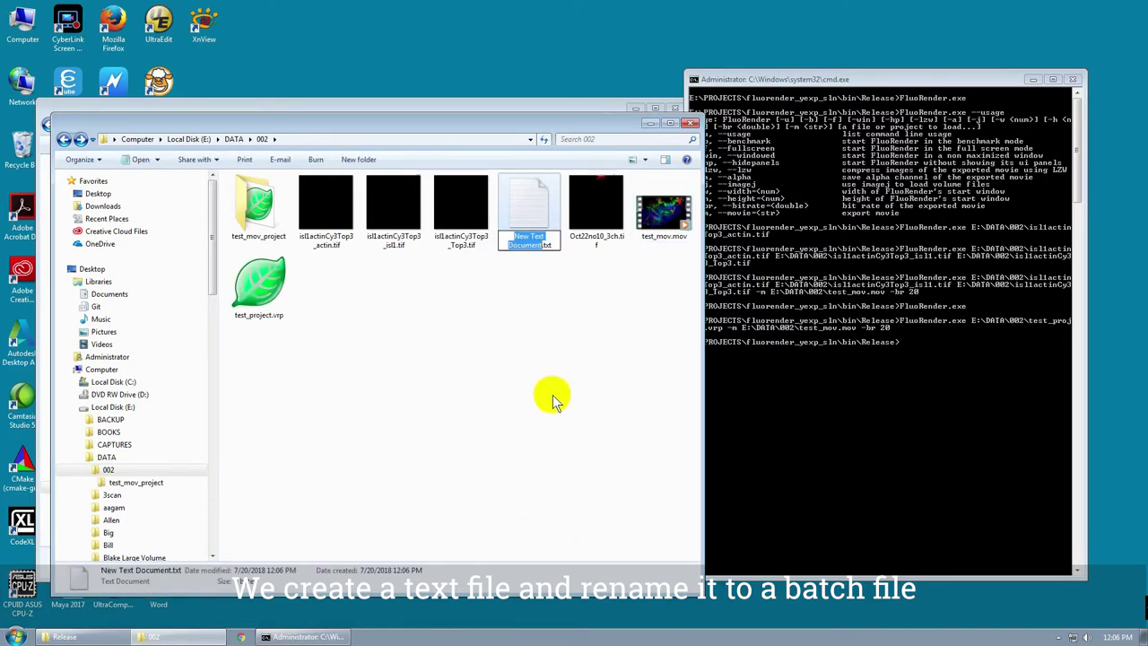
text(batch_movie.bat)
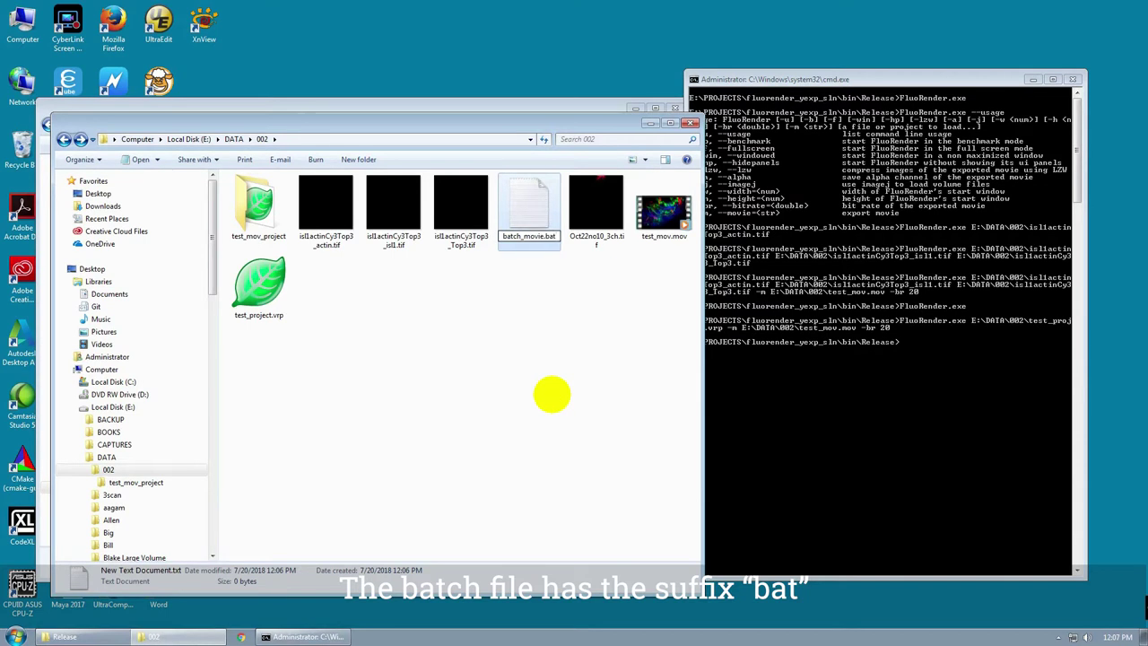
key(Return)
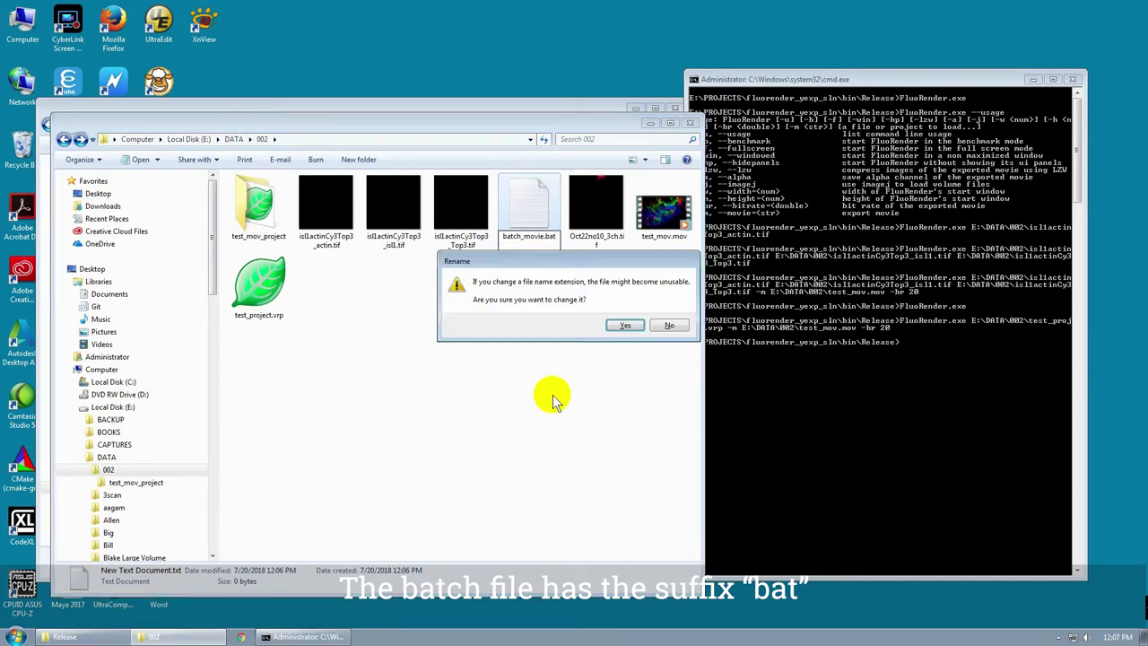
click(626, 324)
Open batch_movie.bat in Notepad and position its window beside Explorer.
right_click(329, 218)
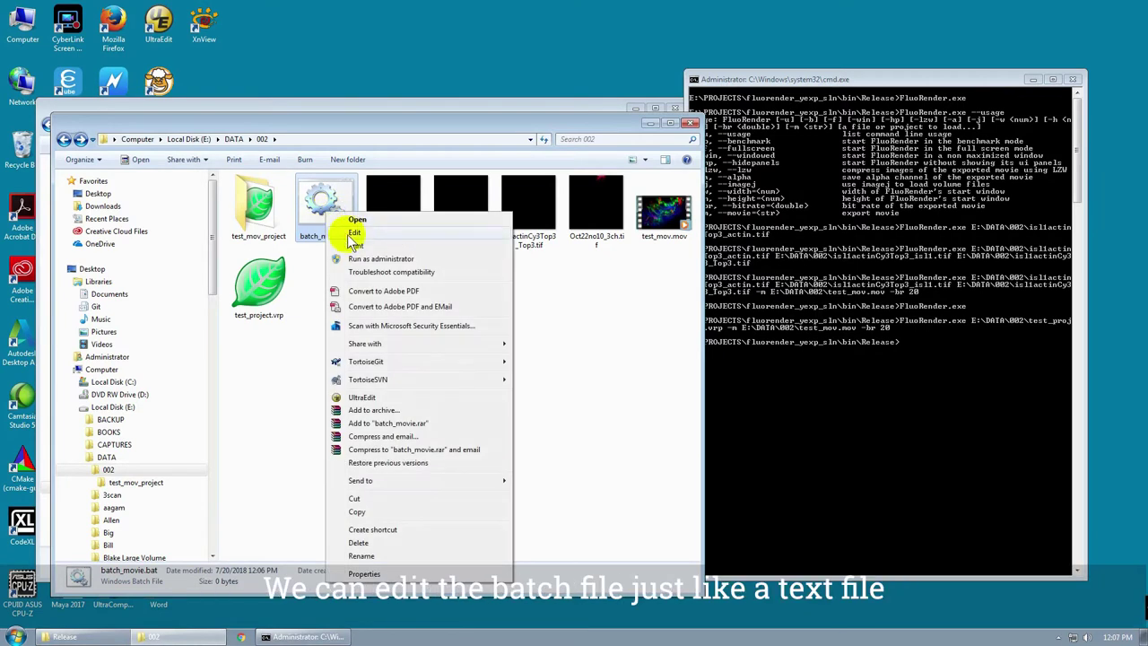
click(341, 230)
click(371, 236)
drag(371, 236, 555, 162)
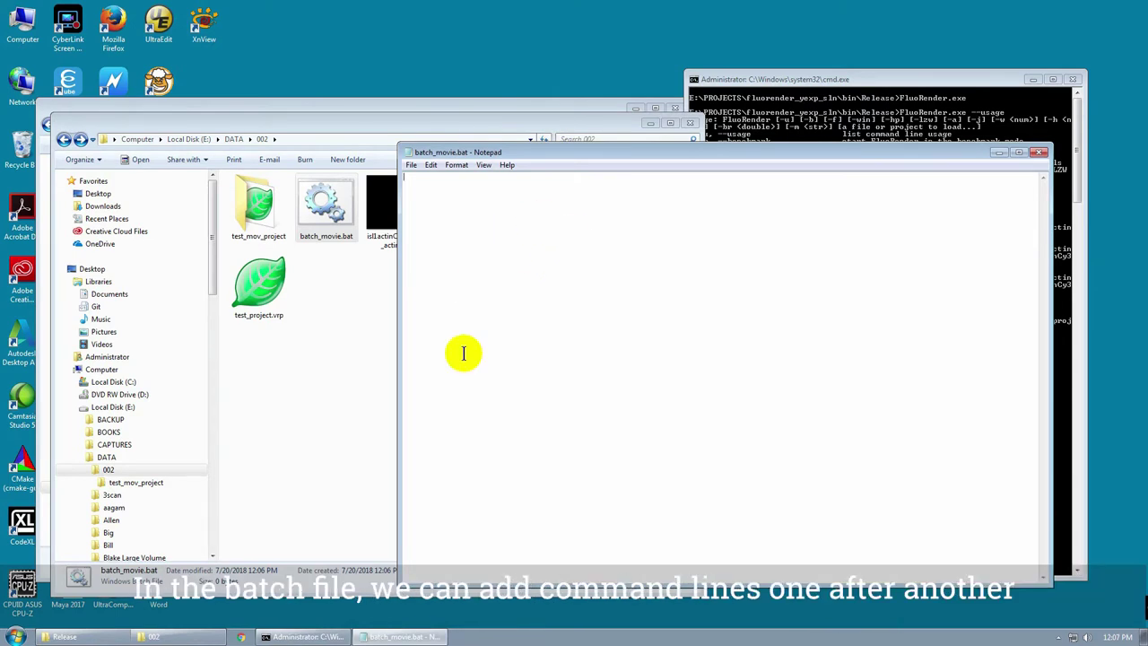
Start the command with the Release folder's FluoRender.exe path and the actin TIFF path in E:\DATA\002.
click(170, 105)
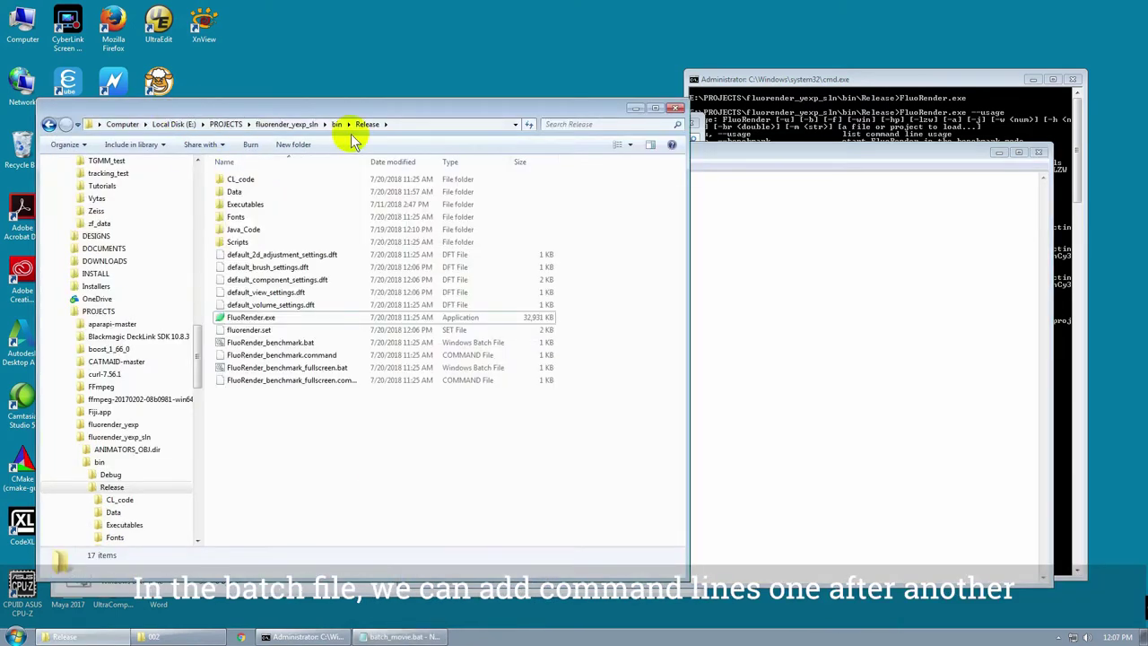
click(408, 126)
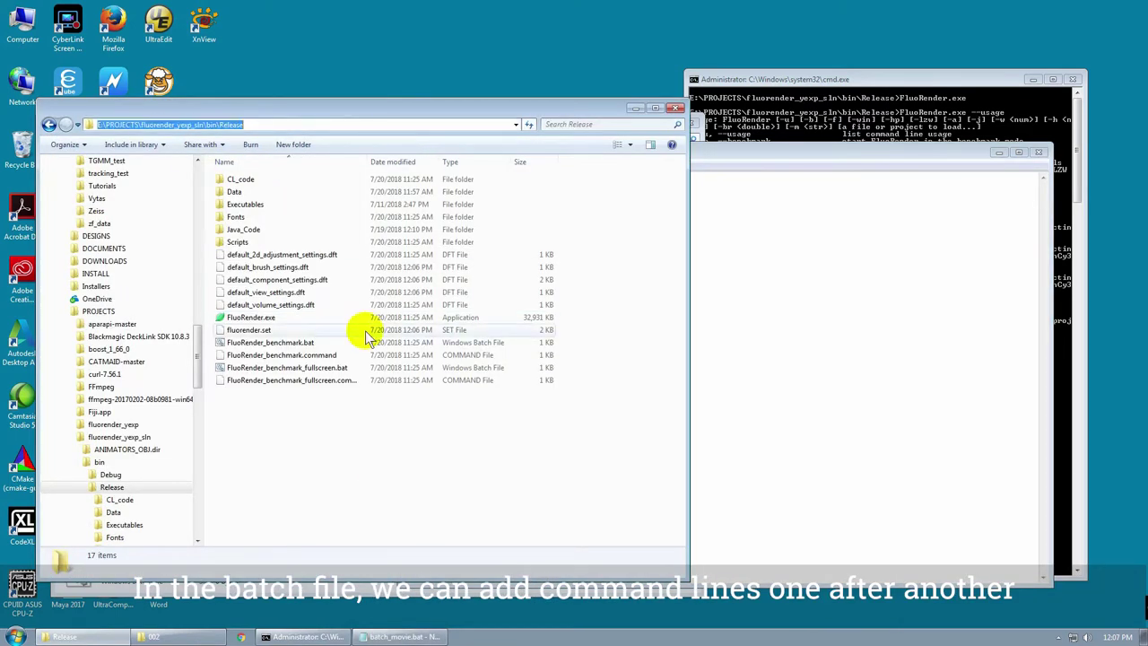
click(858, 285)
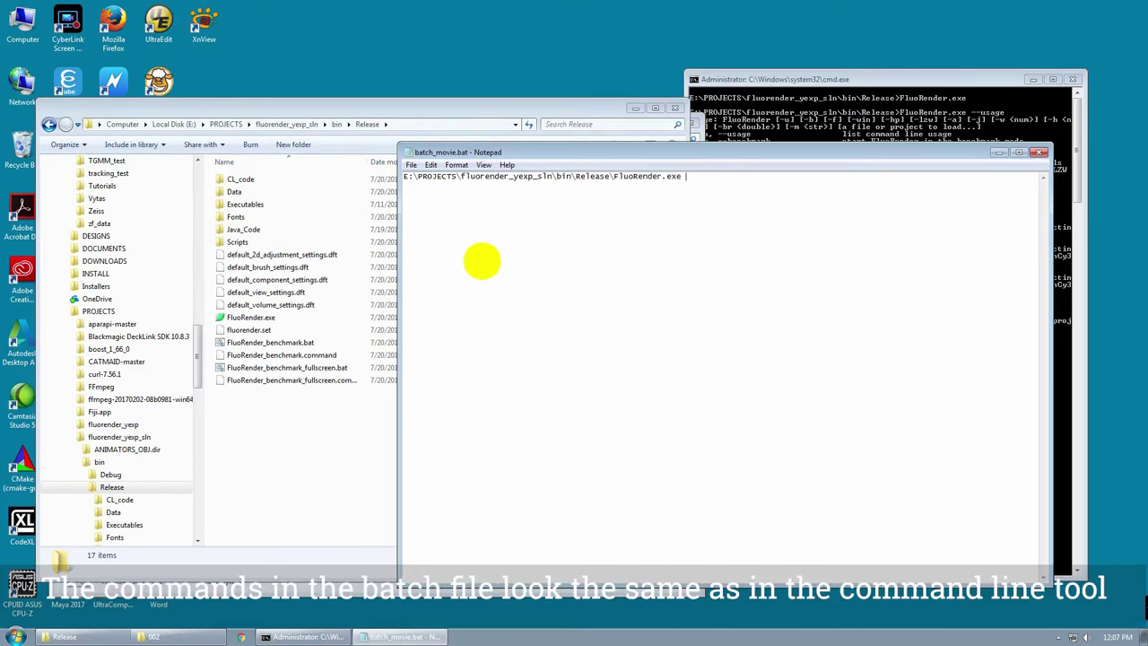
click(184, 636)
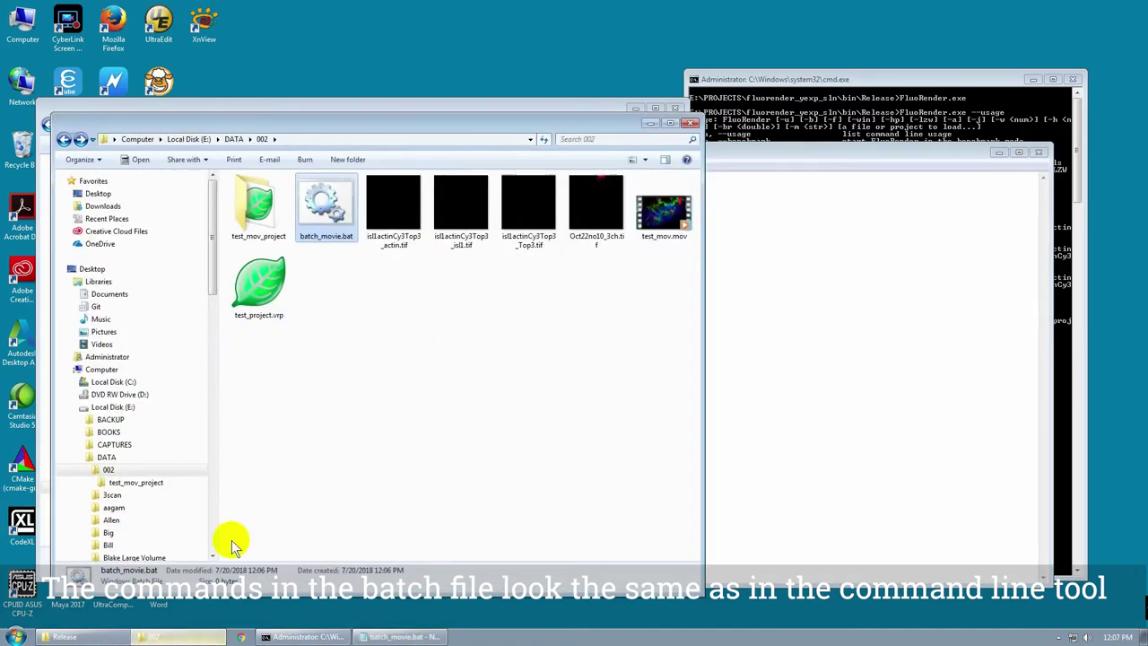
click(293, 137)
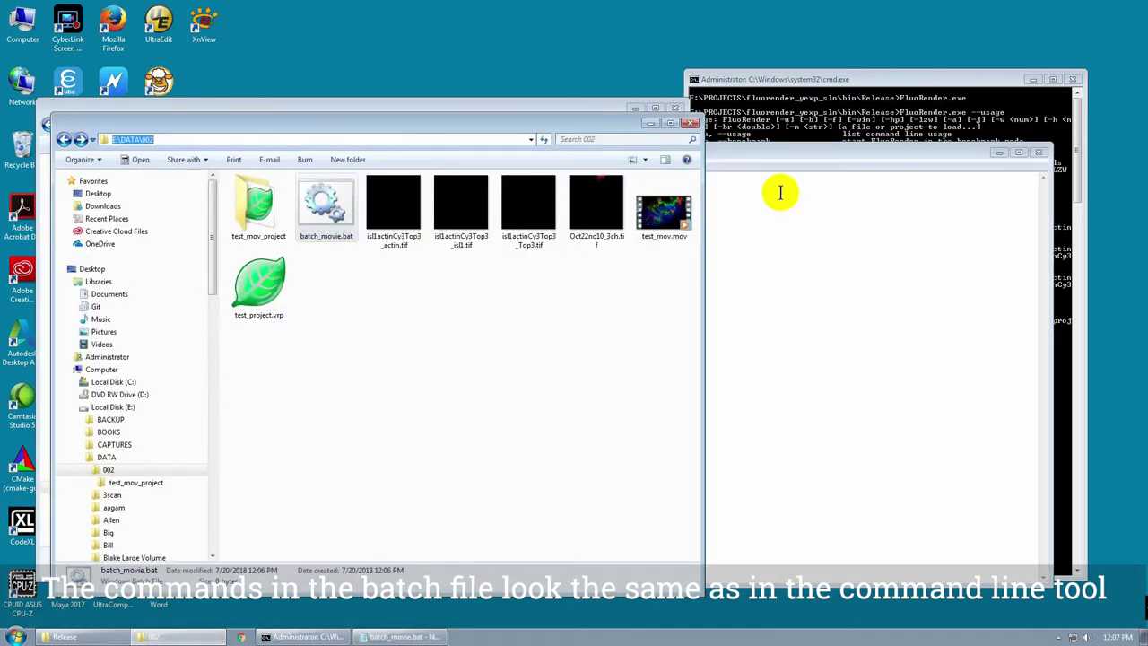
click(730, 153)
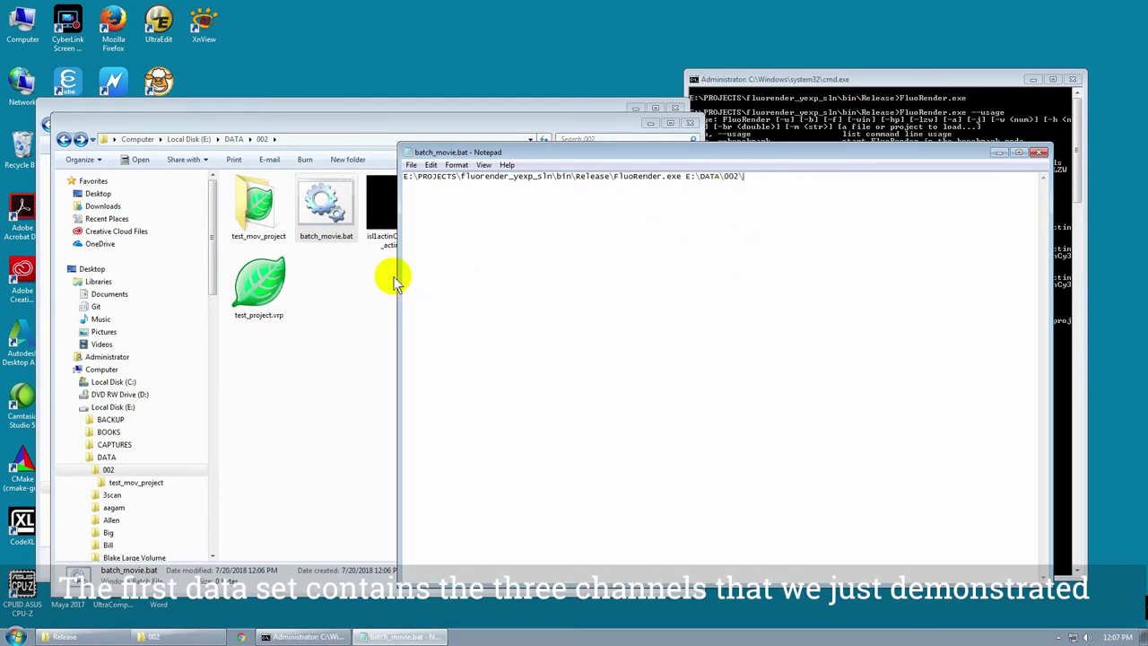
click(383, 210)
click(399, 247)
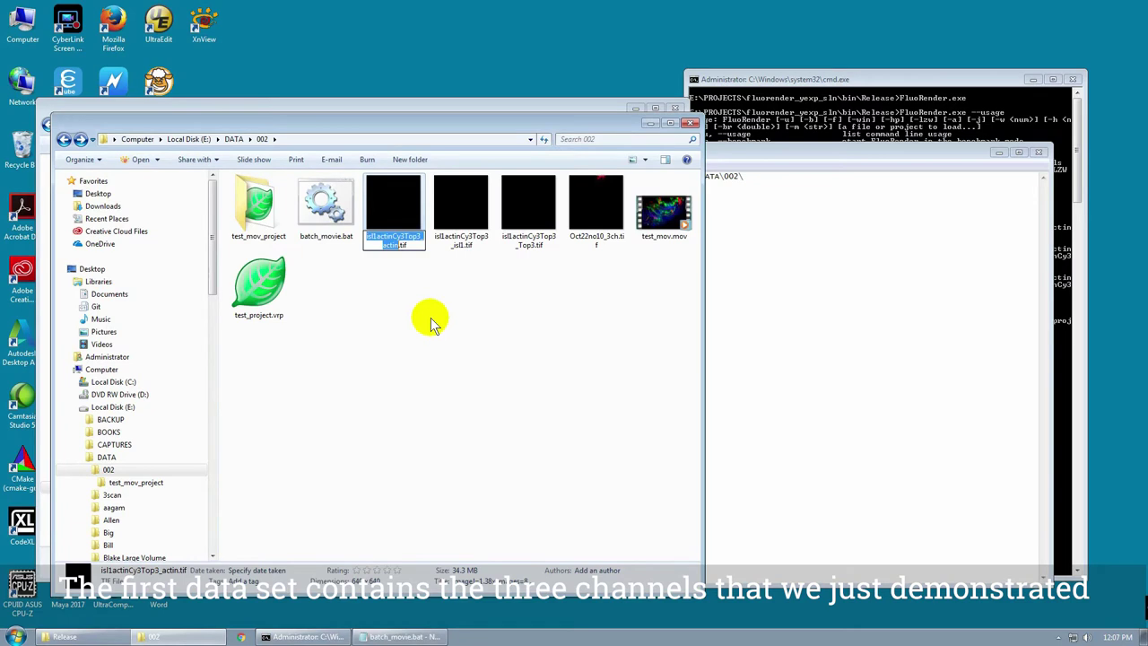
click(762, 175)
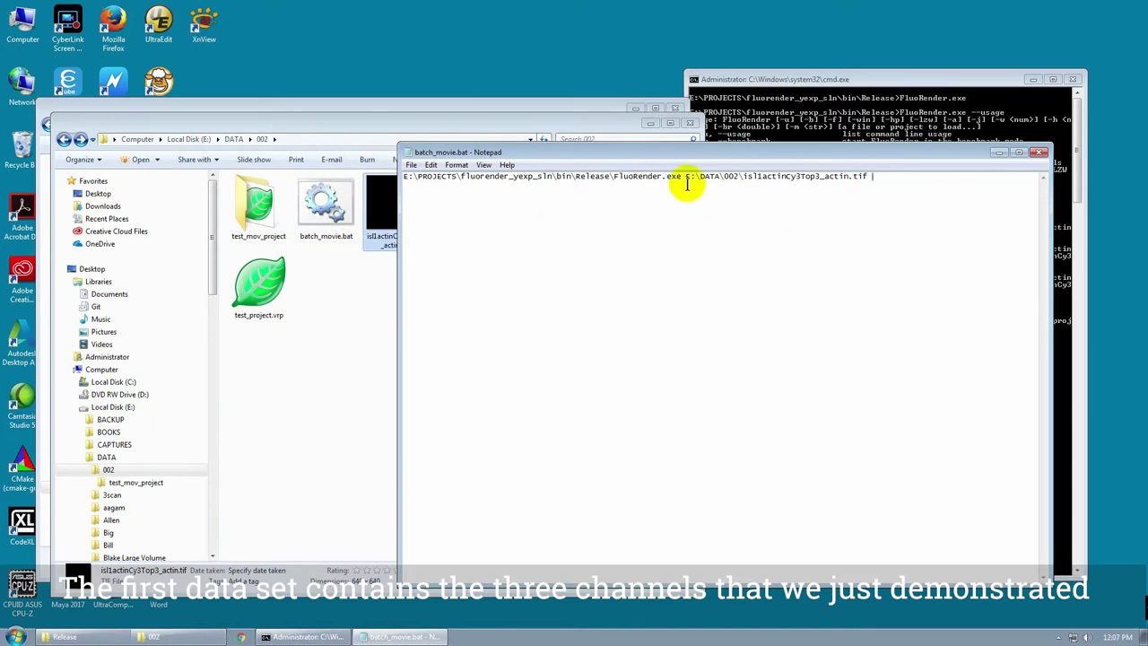
Add the isl1 and Top3 TIFF paths plus -m E:\DATA\002\mov01.mov -br 20.
drag(688, 177, 879, 174)
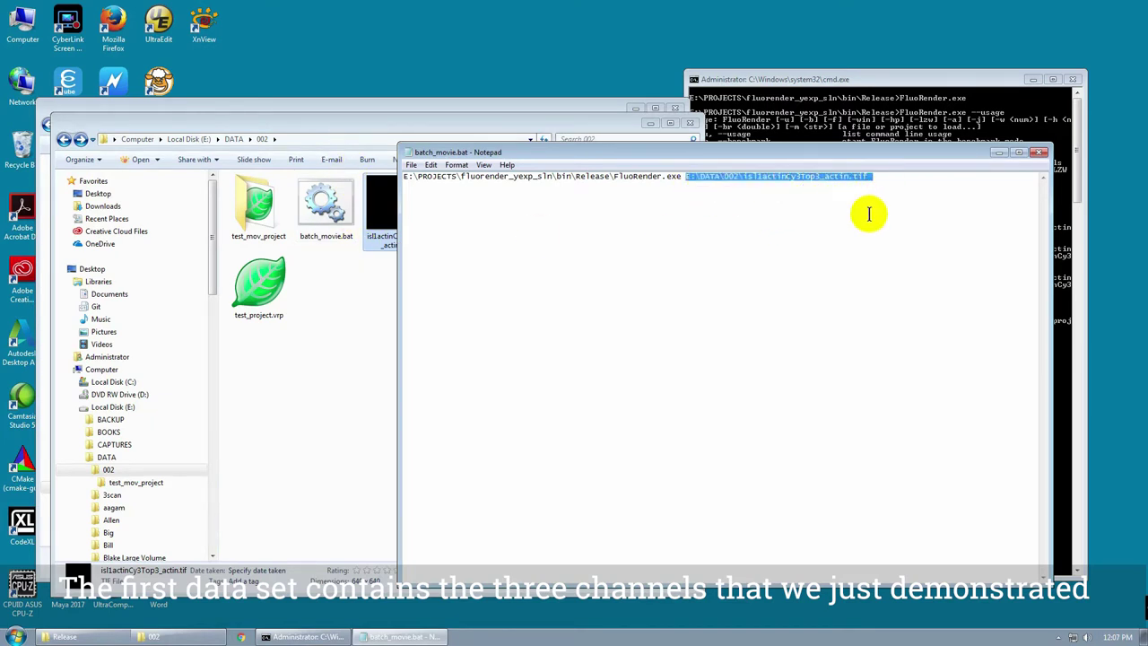
click(904, 179)
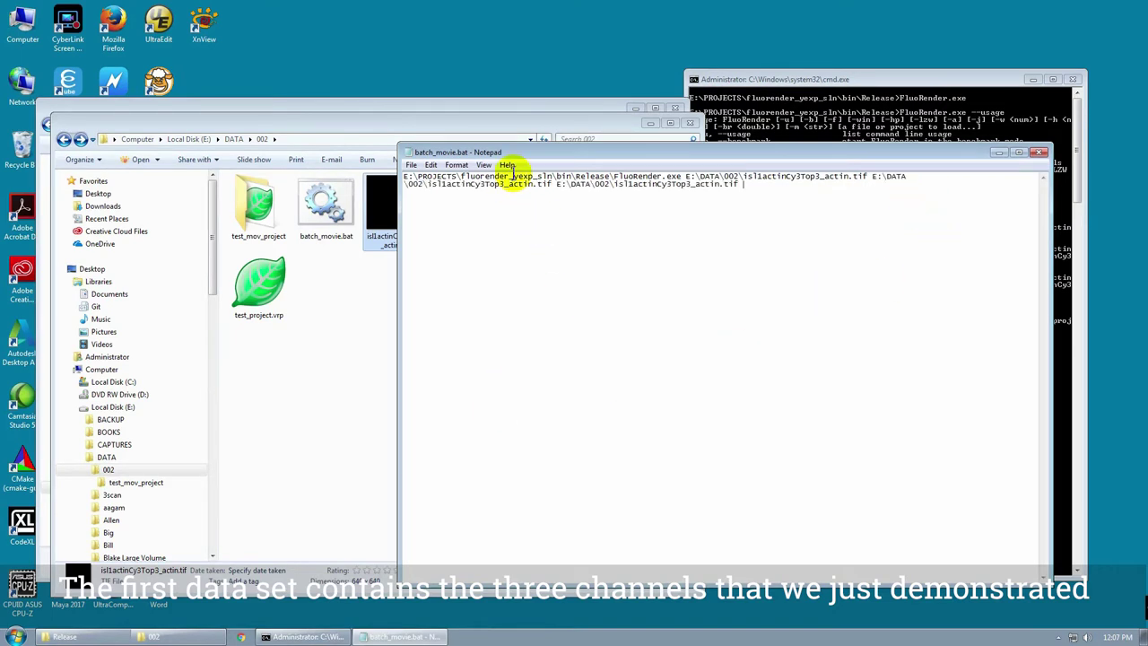
drag(524, 157, 662, 148)
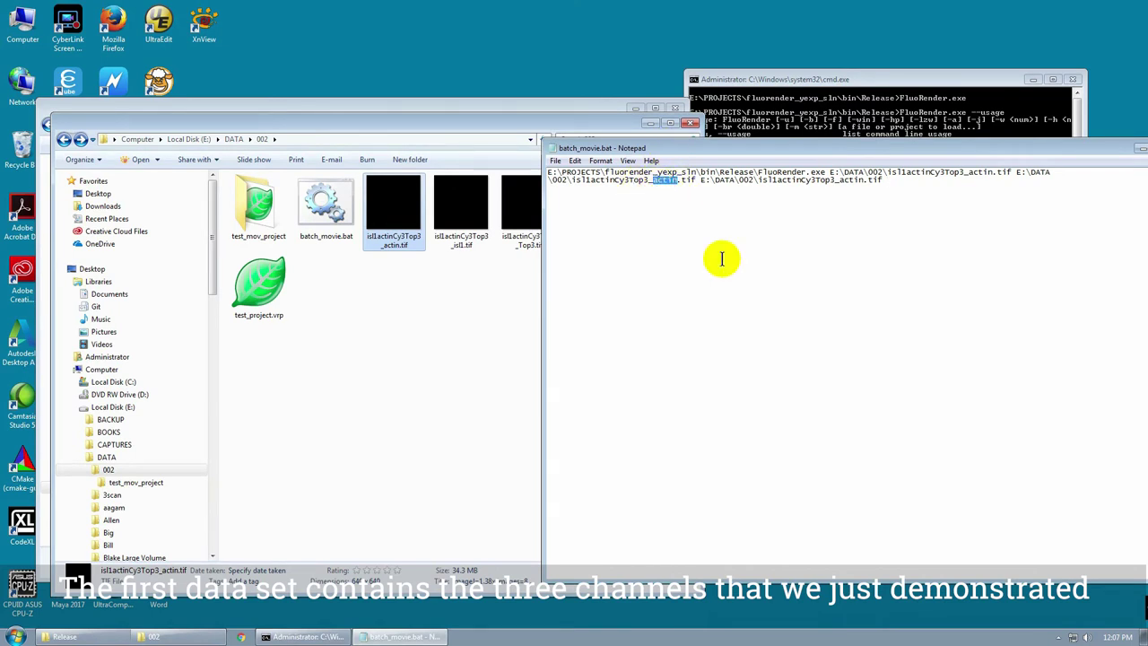
text(isl1)
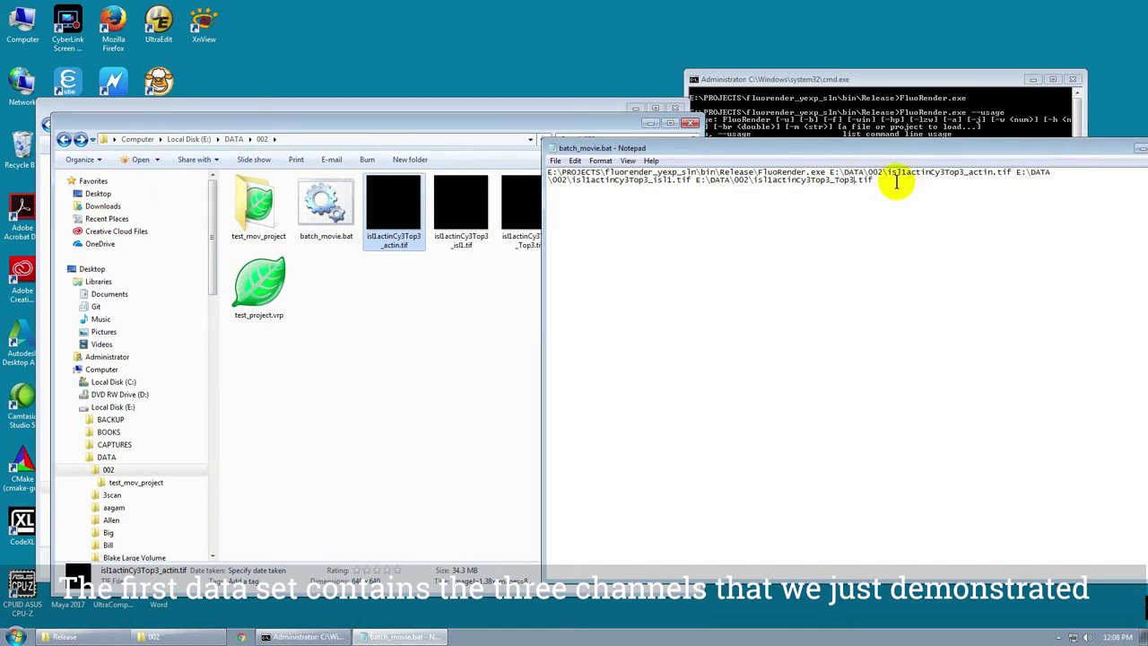
drag(901, 148, 808, 154)
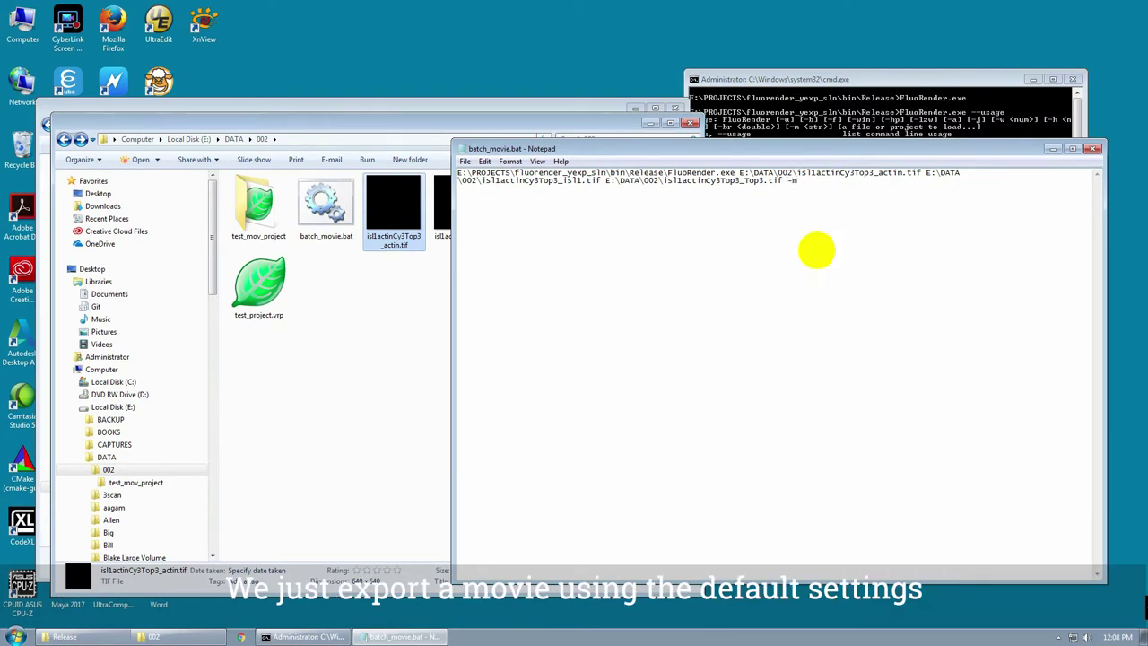
click(300, 137)
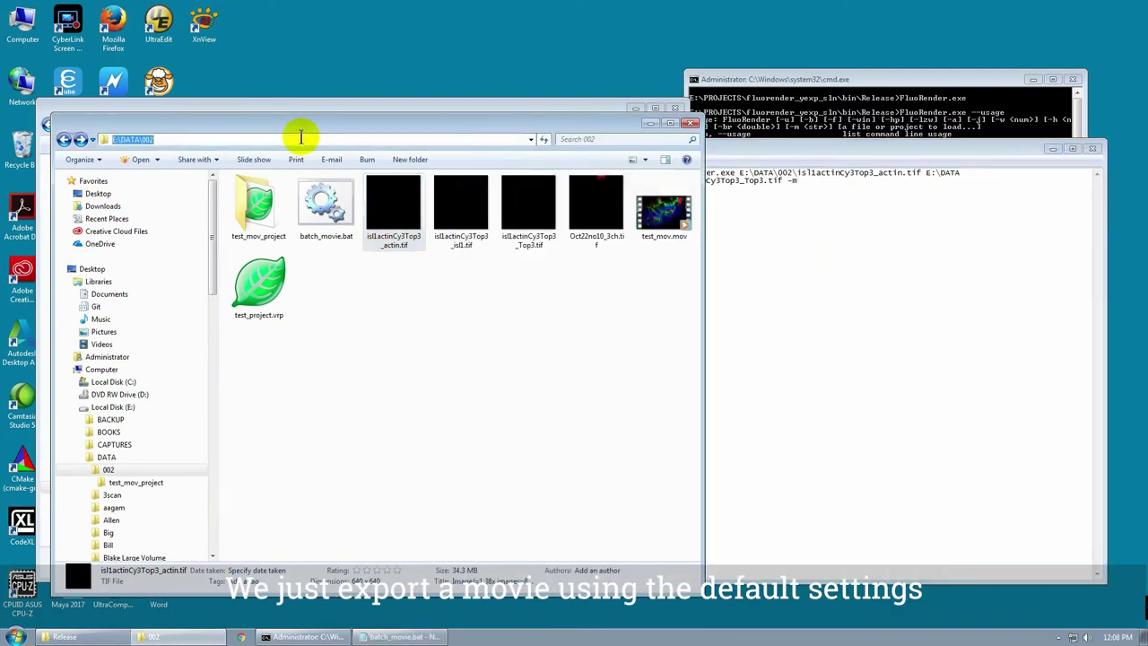
click(825, 188)
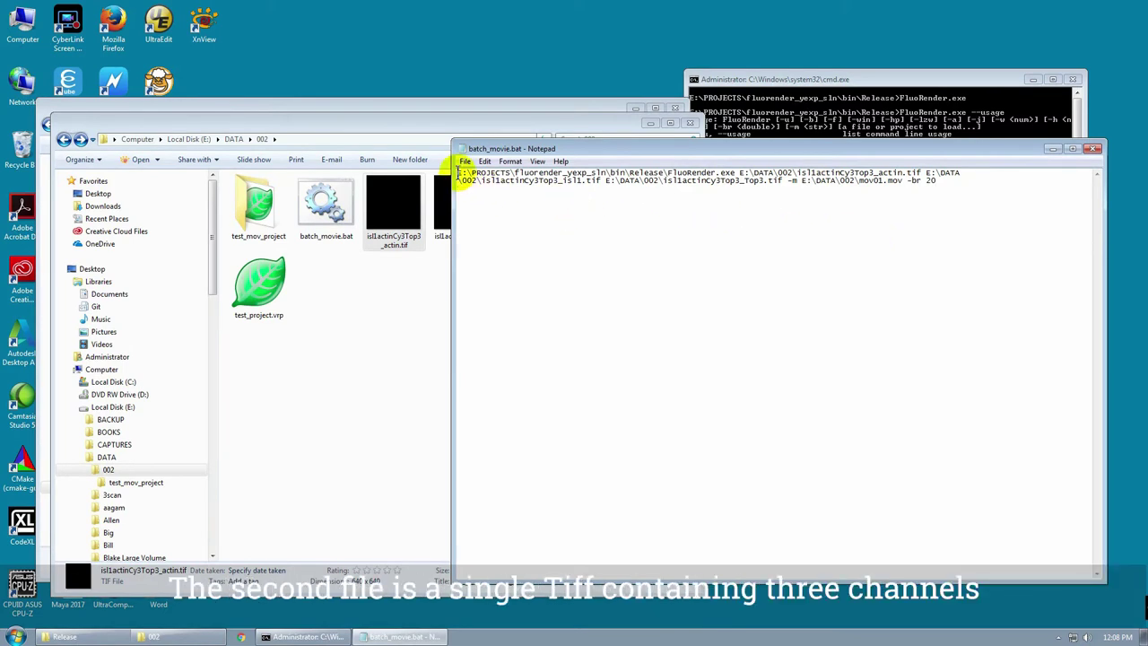
Start line three with the FluoRender.exe path followed by E:\DATA\002\Oct22no10_3ch.tif.
drag(457, 172, 725, 170)
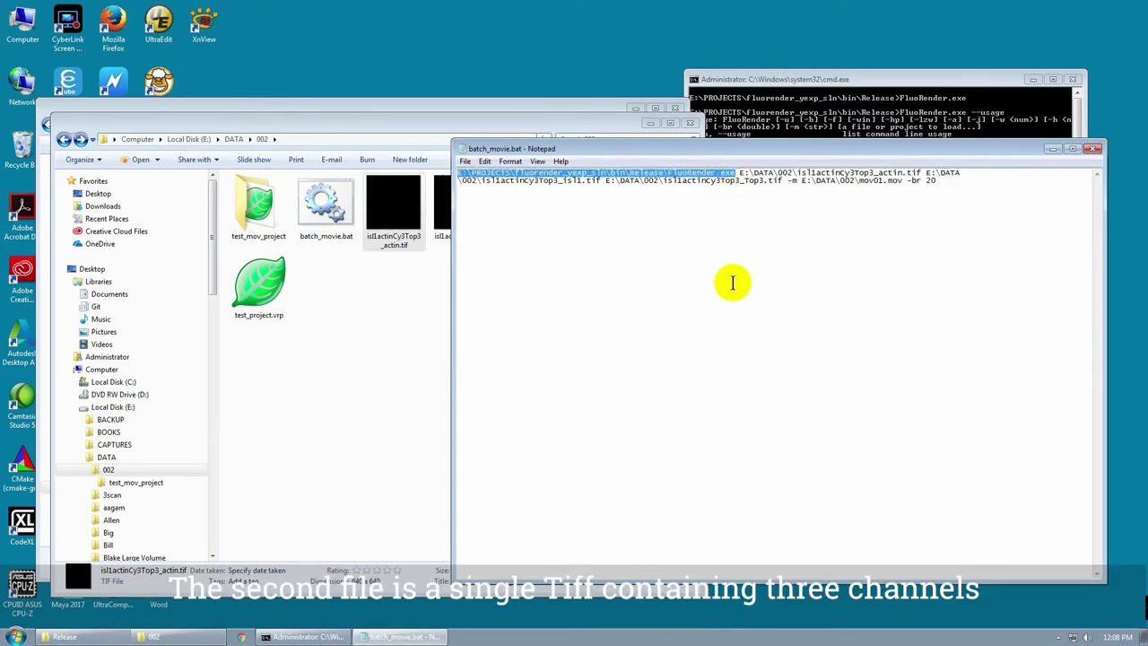
click(506, 239)
text(E:\PROJECTS\fluorender_yexp_sln\bin\Release\FluoRender.exe)
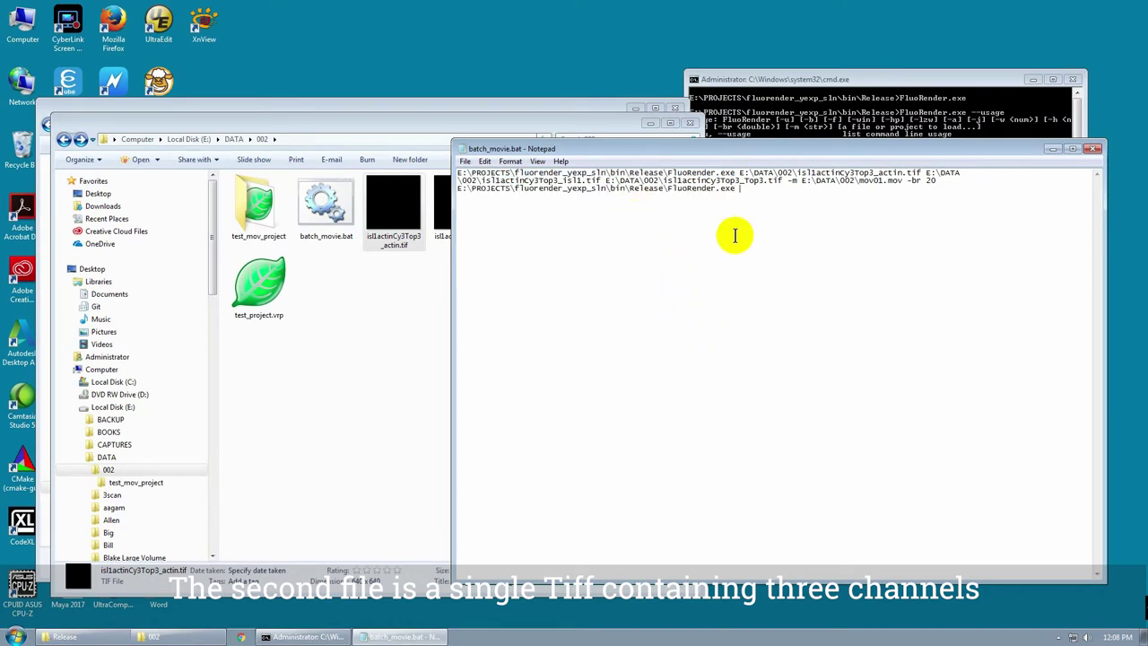
drag(739, 172, 791, 172)
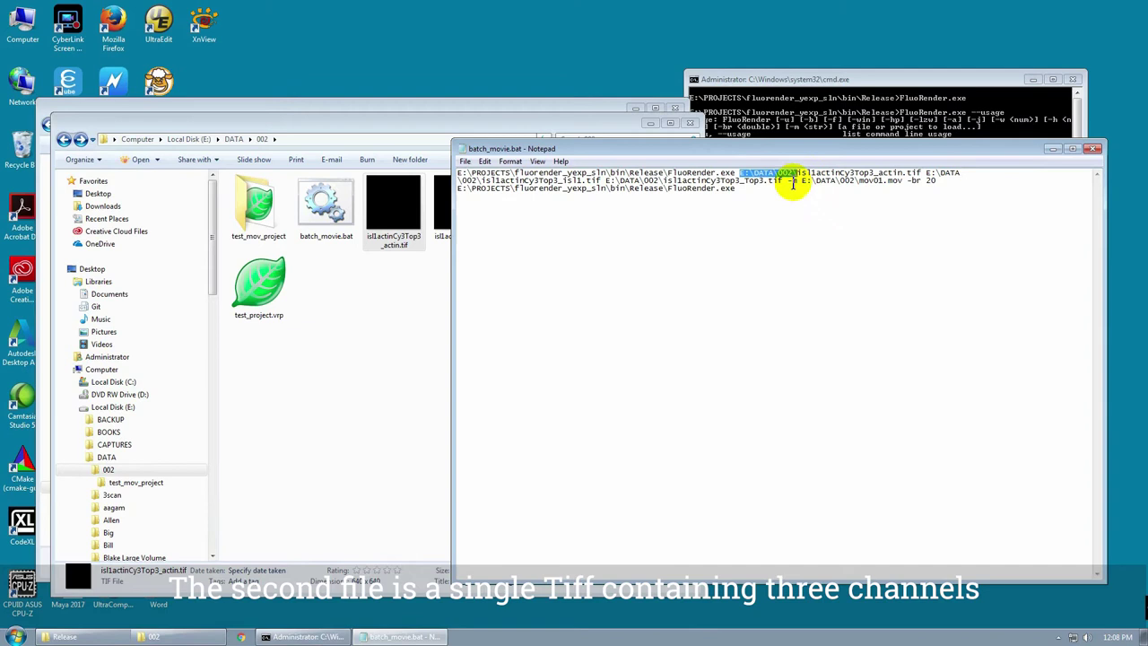
click(788, 224)
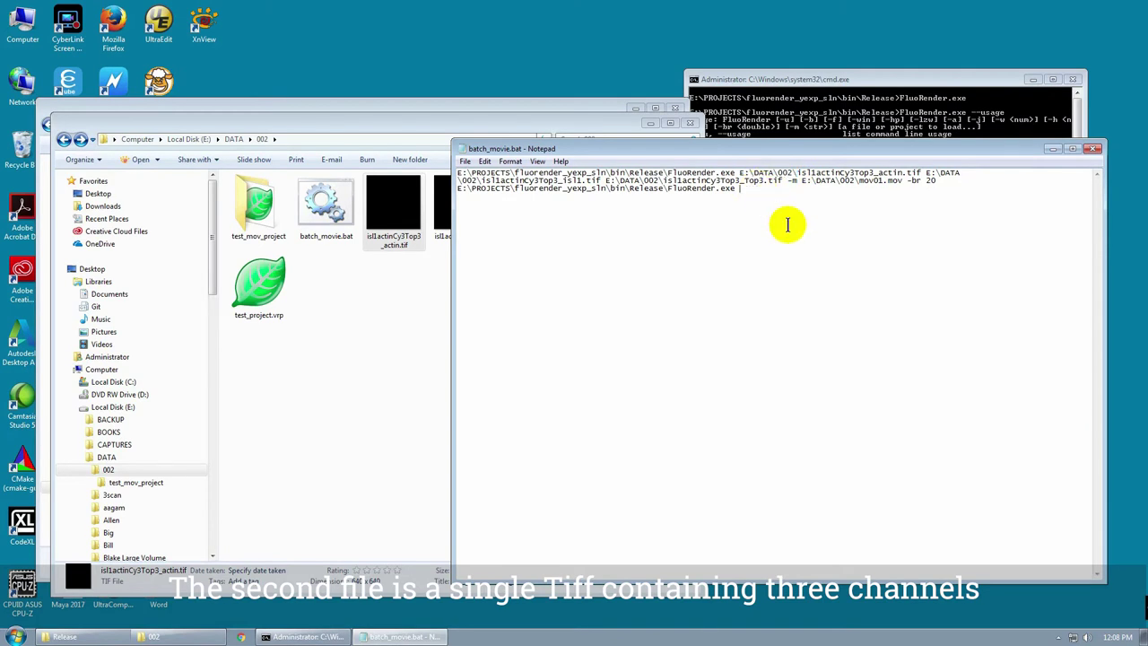
click(459, 125)
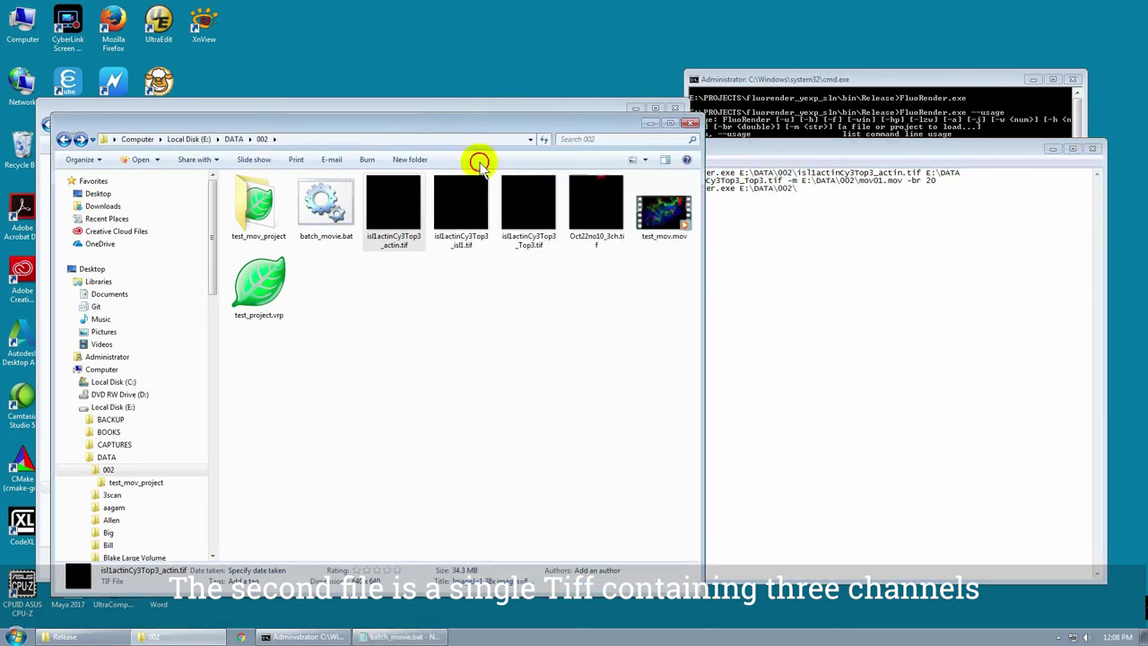
click(595, 237)
click(595, 238)
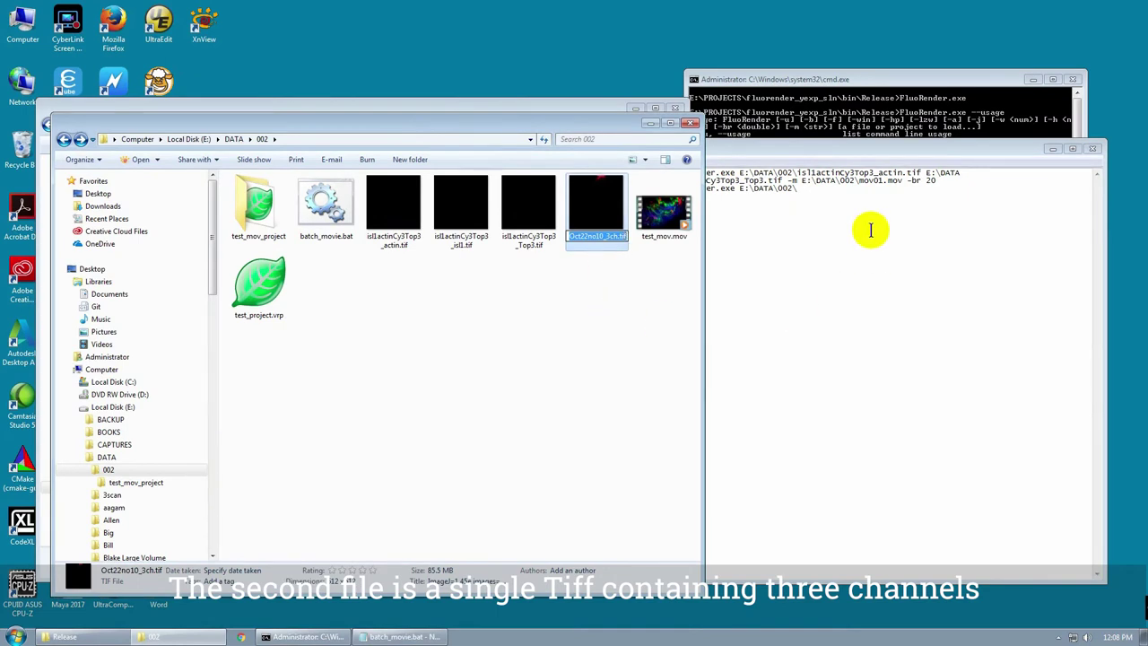
click(812, 191)
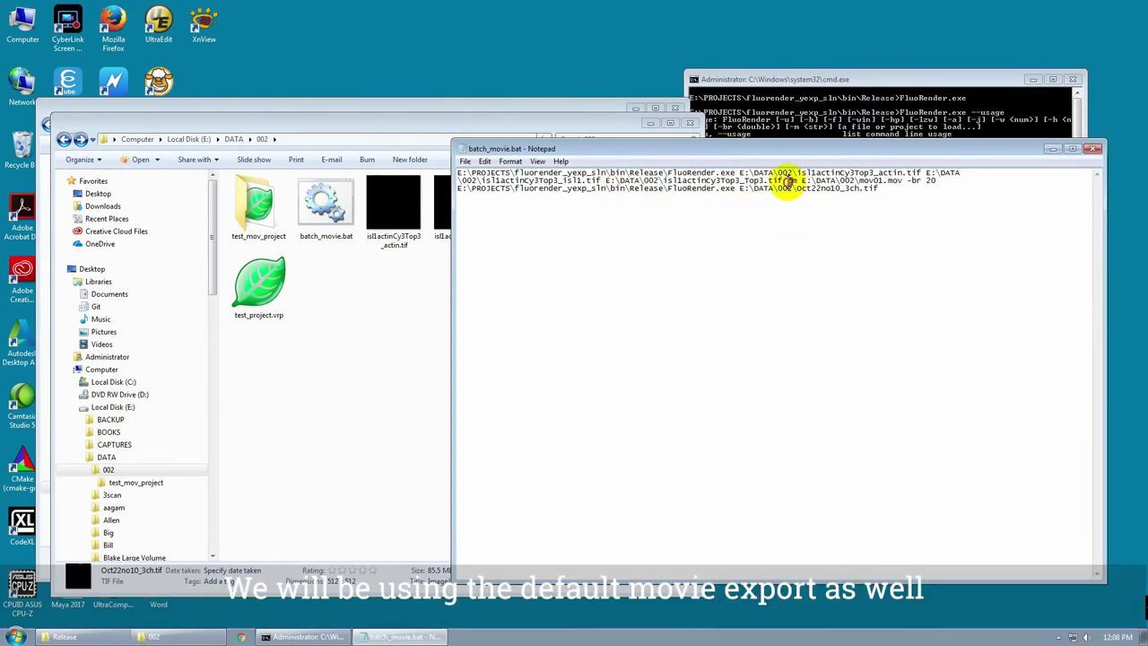
Copy the -m … -br 20 export options onto line three, exporting to mov02.mov.
drag(788, 180, 953, 179)
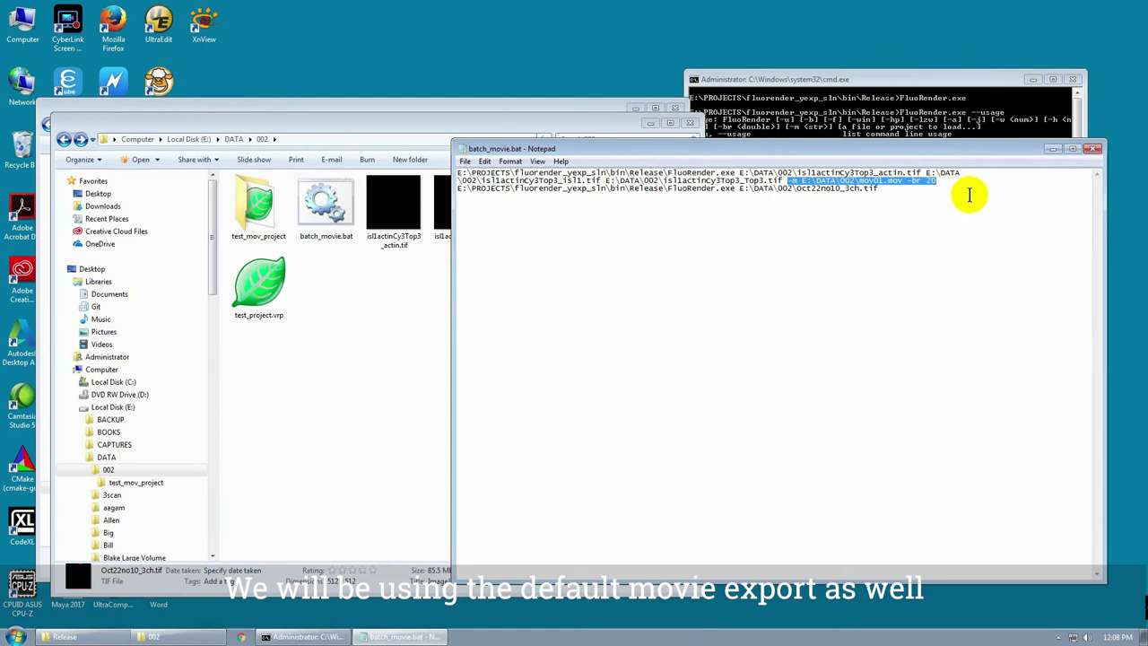
key(ctrl+c)
click(881, 188)
key(ctrl+v)
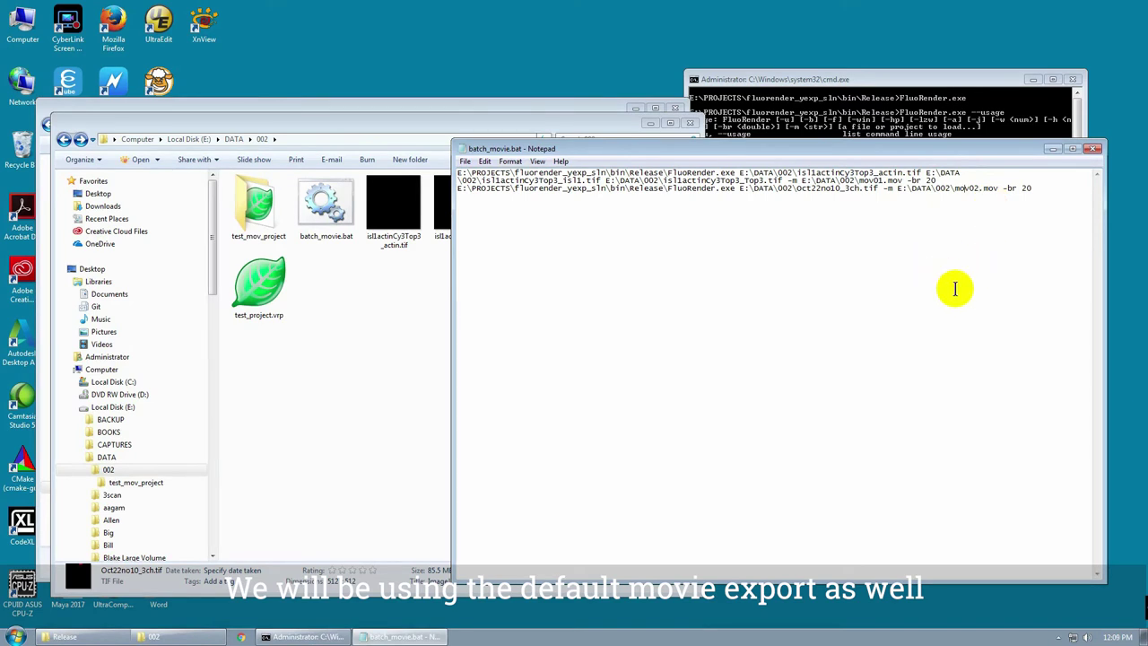
Close Notepad and run batch_movie.bat, loading the three isl1actinCy3Top3 channels for mov01.mov.
click(1092, 153)
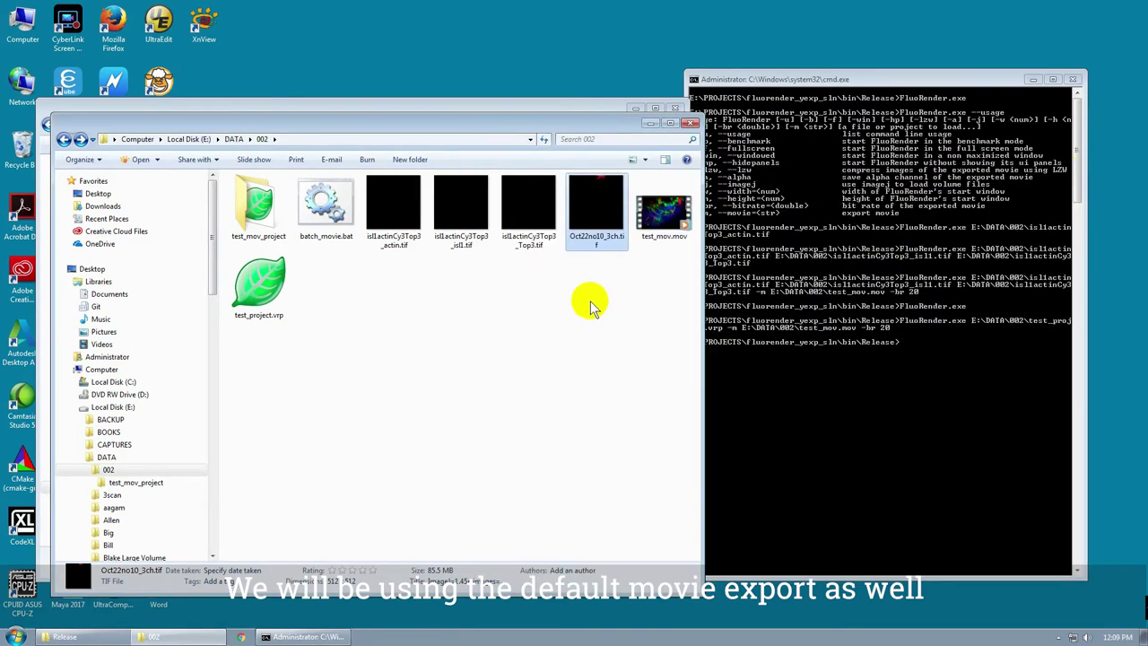
double_click(314, 211)
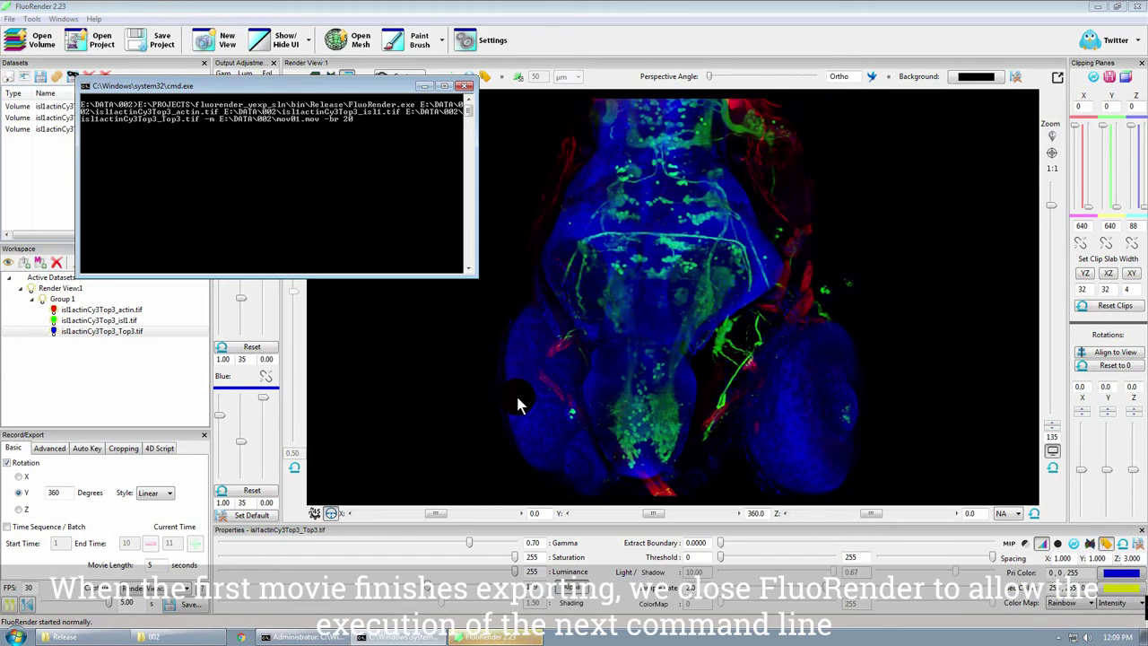
Close FluoRender after mov01.mov exports so the Oct22no10_3ch.tif command runs.
click(1136, 7)
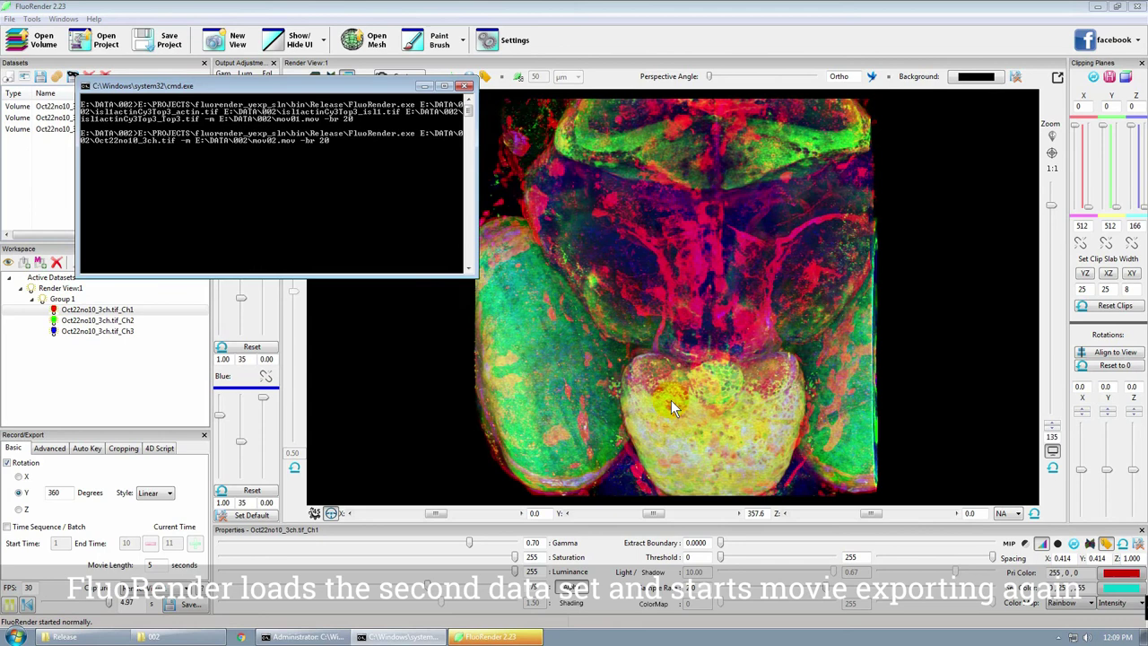
Close FluoRender, then play mov01.mov and mov02.mov in turn in Windows Media Player.
click(1139, 8)
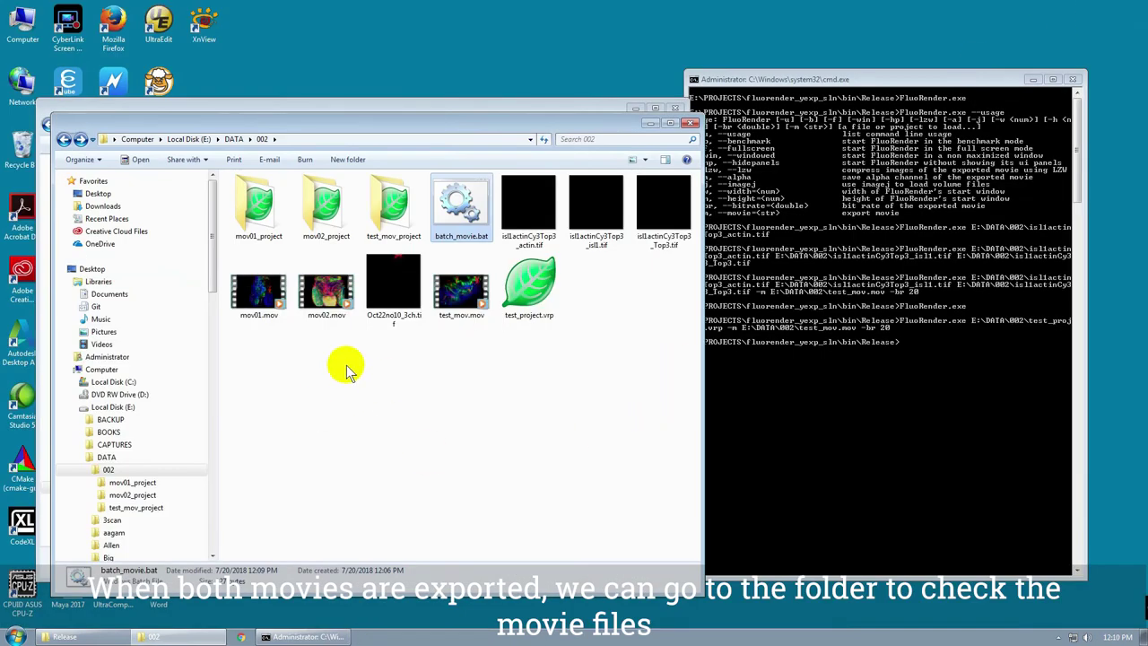
click(348, 370)
double_click(258, 296)
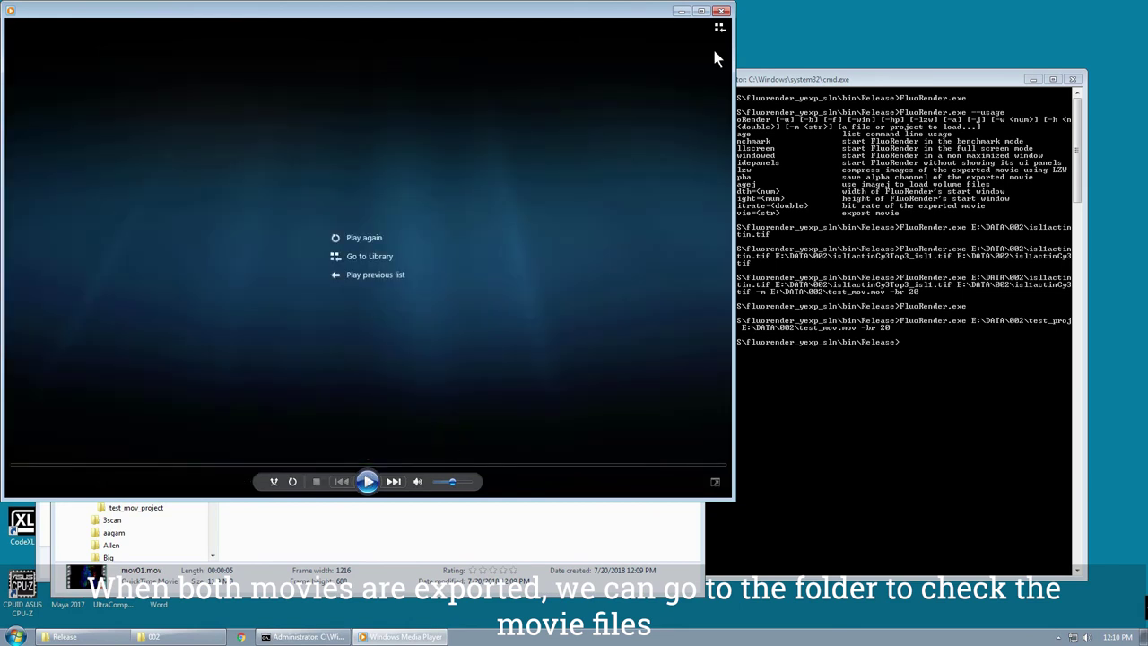
click(721, 11)
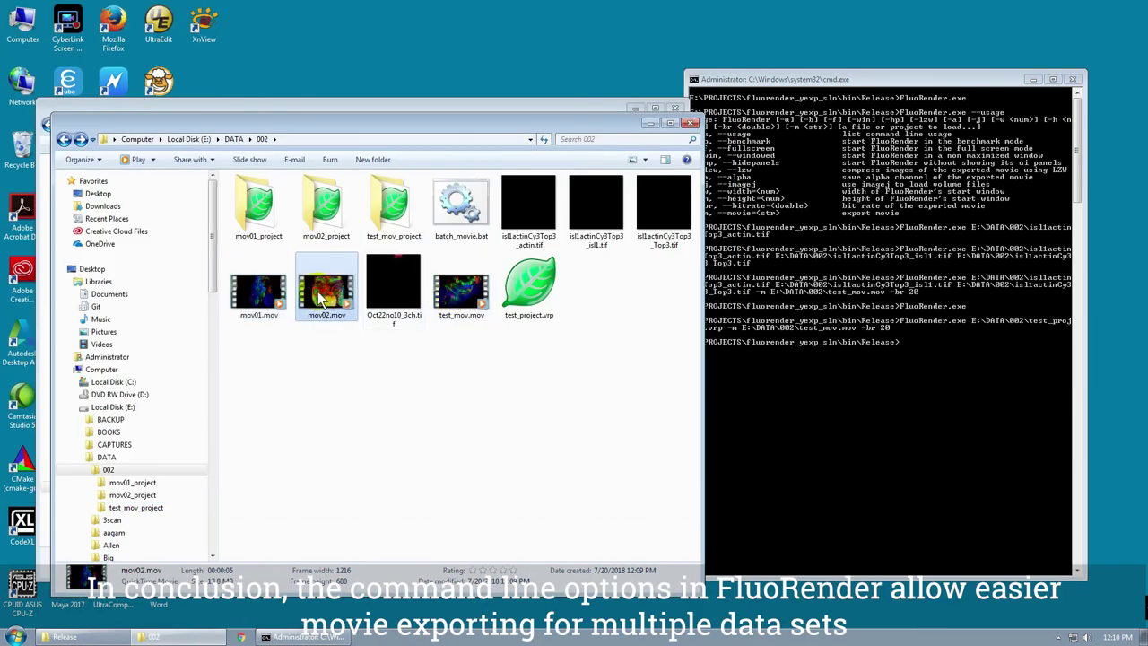
double_click(320, 296)
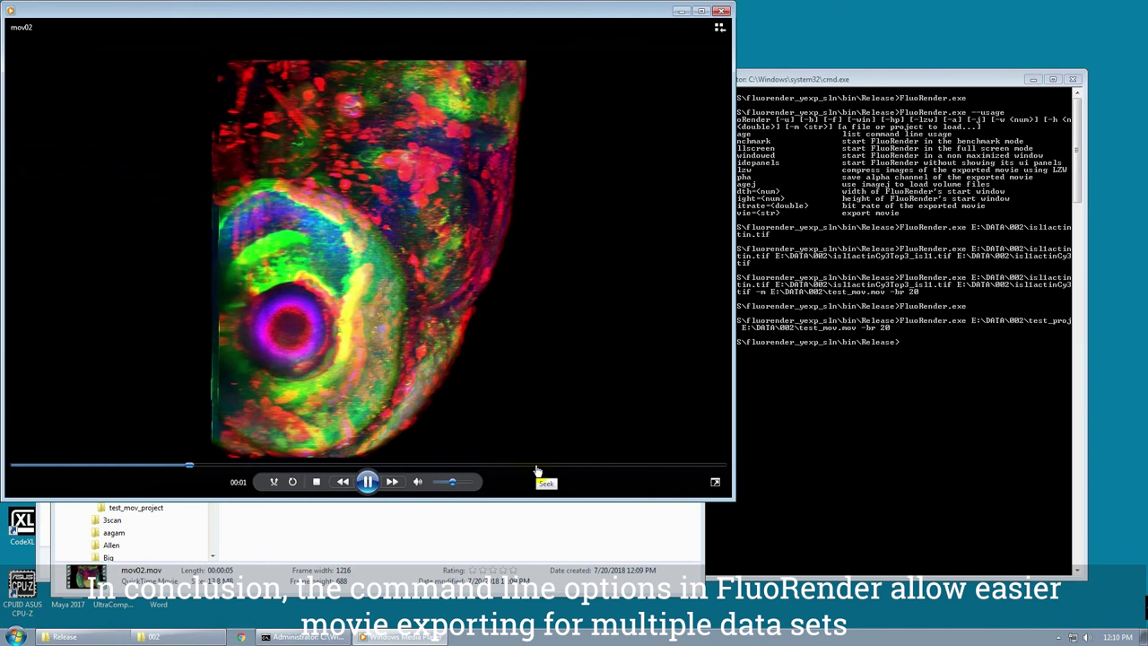